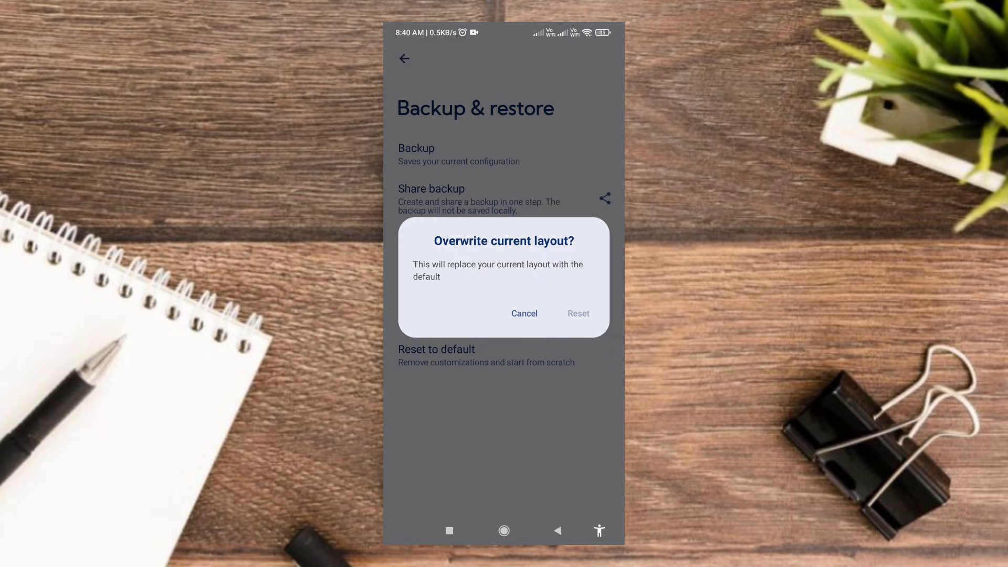
Step: Reset the layout to default, skip the welcome screen and go to the next home page
{"action": "left_click", "coordinate": [578, 312]}
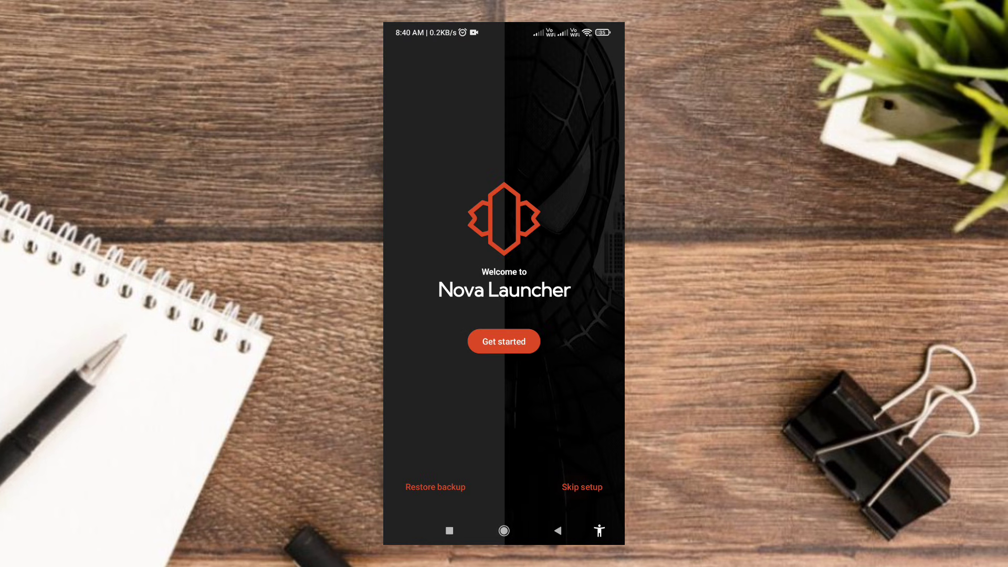
{"action": "left_click", "coordinate": [581, 487]}
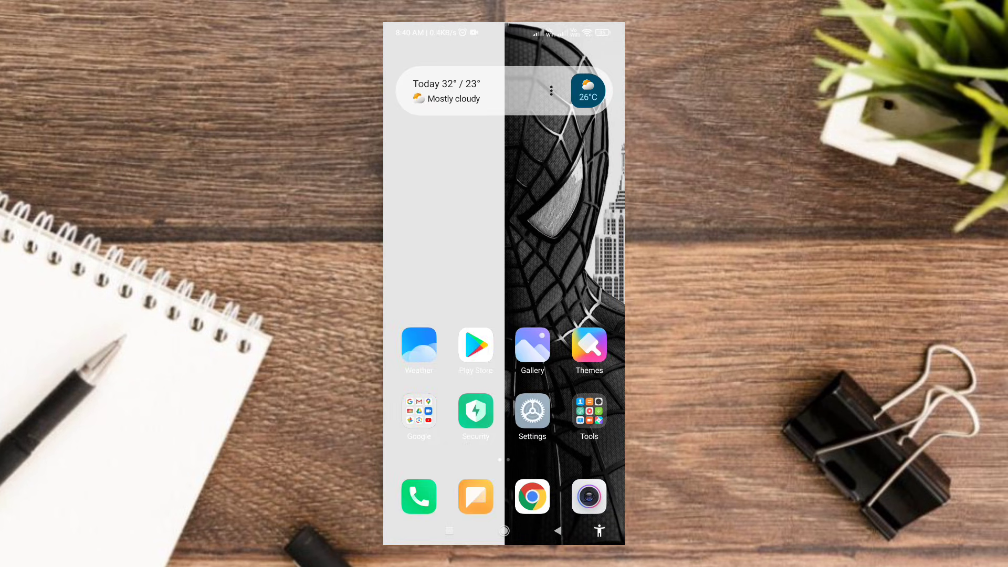
{"action": "left_click_drag", "start_coordinate": [567, 237], "coordinate": [426, 237]}
Step: Put the Nova Settings shortcut from the Personalisation folder on the home screen, then make Nova the default
{"action": "left_click", "coordinate": [418, 220]}
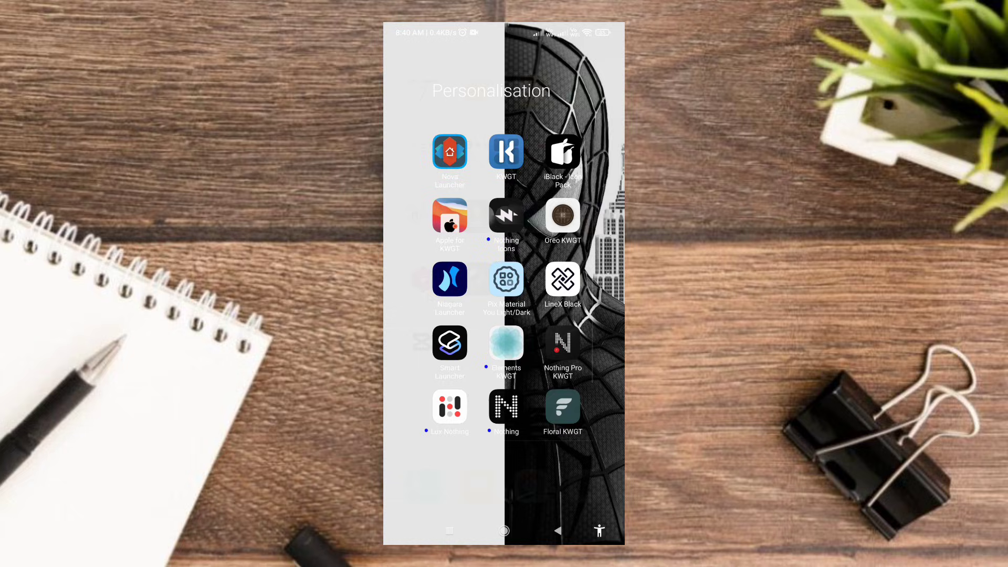
{"action": "left_click_drag", "start_coordinate": [449, 152], "coordinate": [600, 70]}
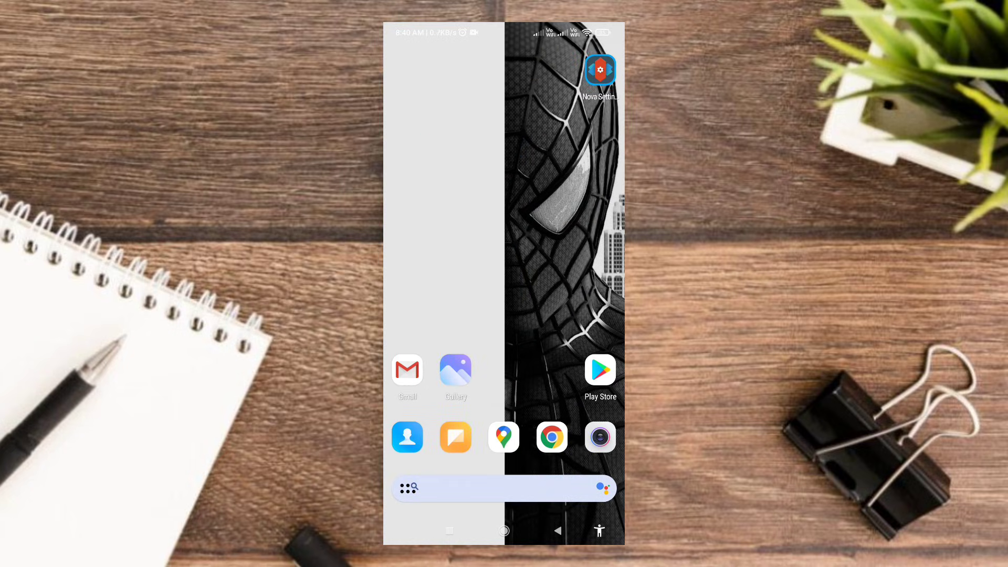
{"action": "left_click", "coordinate": [600, 70]}
{"action": "left_click", "coordinate": [504, 199]}
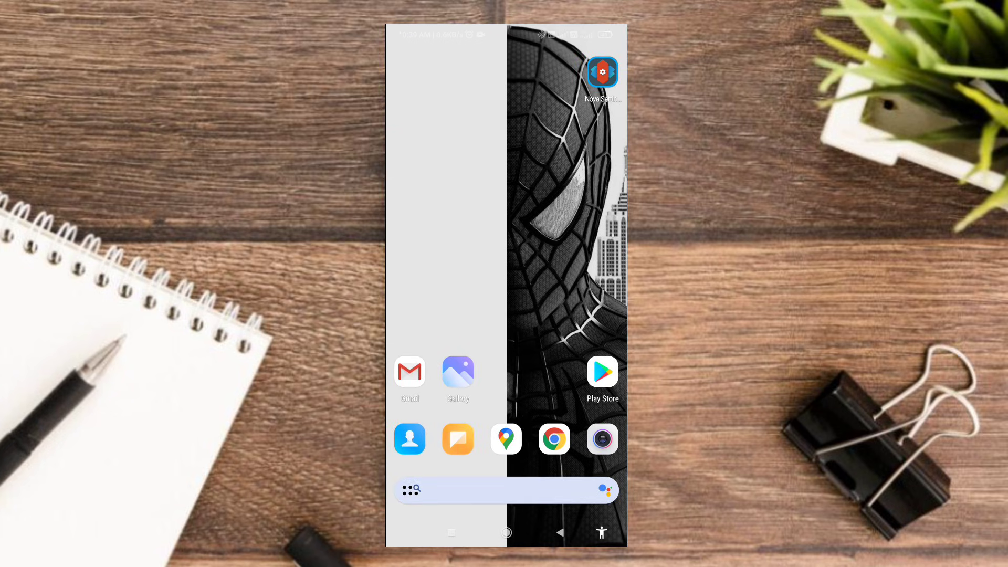
Step: Set the home screen desktop grid to 7 columns by 9 rows
{"action": "left_click", "coordinate": [602, 73]}
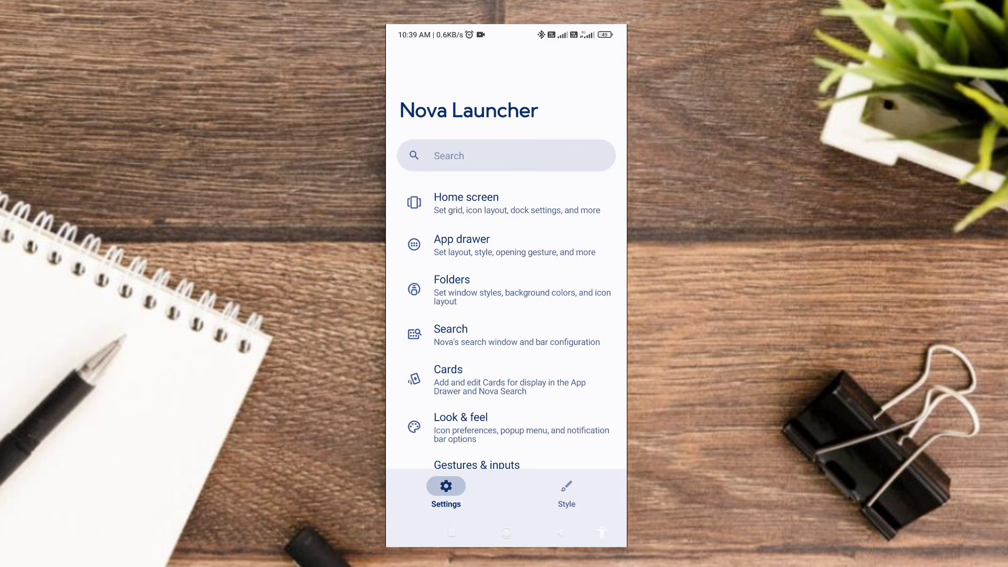
{"action": "left_click", "coordinate": [457, 200]}
{"action": "left_click", "coordinate": [431, 327]}
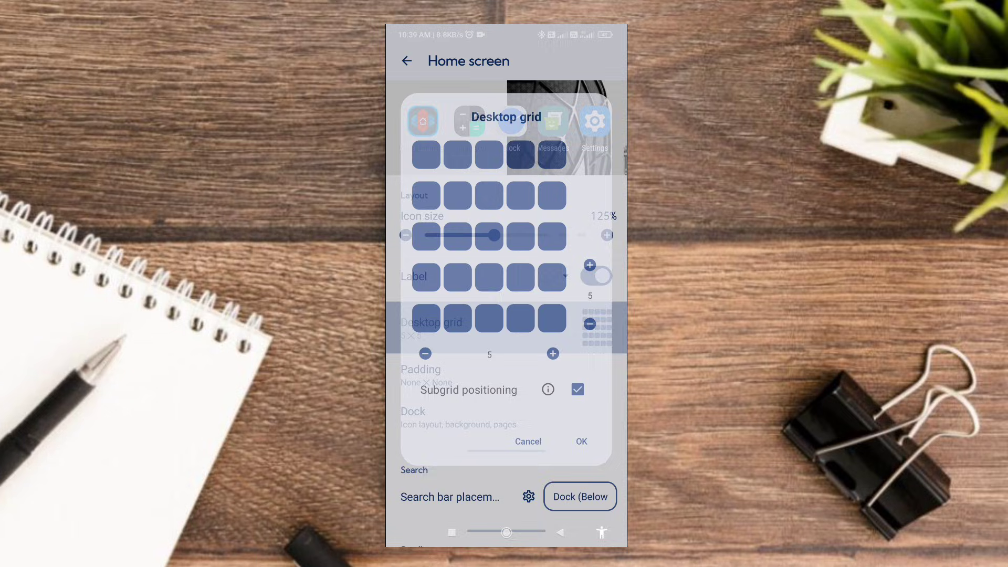
{"action": "left_click", "coordinate": [553, 354]}
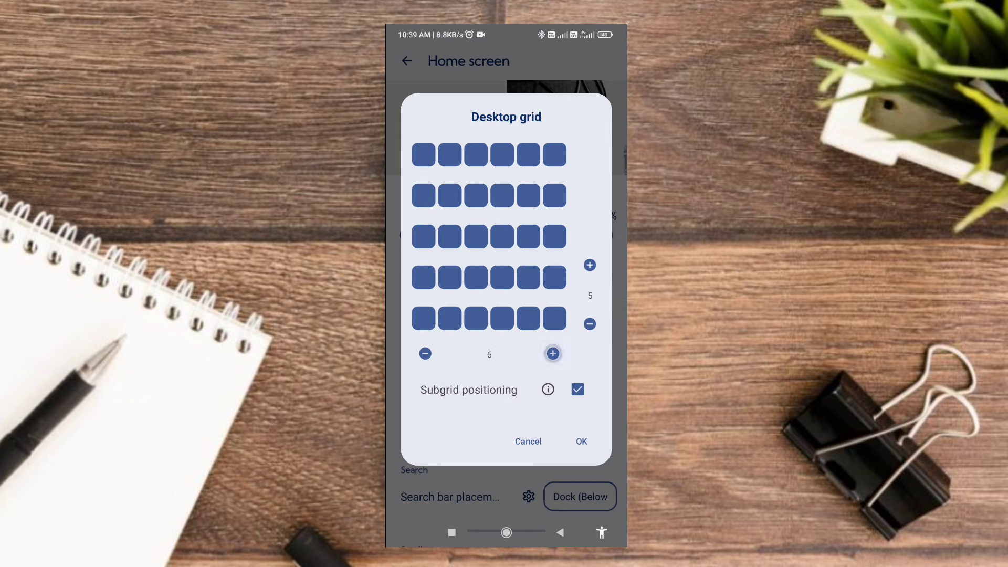
{"action": "left_click", "coordinate": [588, 265]}
{"action": "left_click", "coordinate": [589, 265]}
{"action": "left_click", "coordinate": [589, 265]}
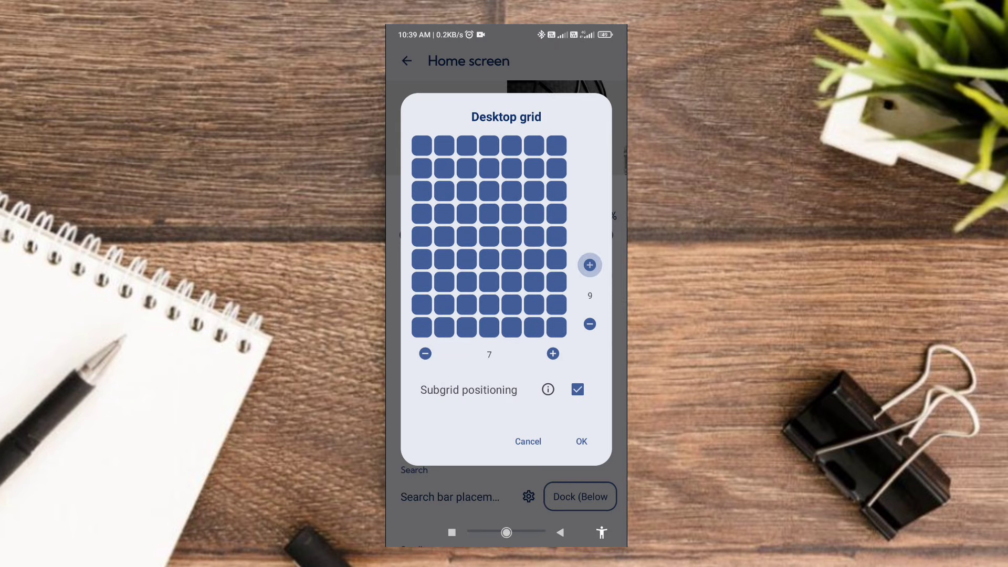
{"action": "left_click", "coordinate": [581, 441]}
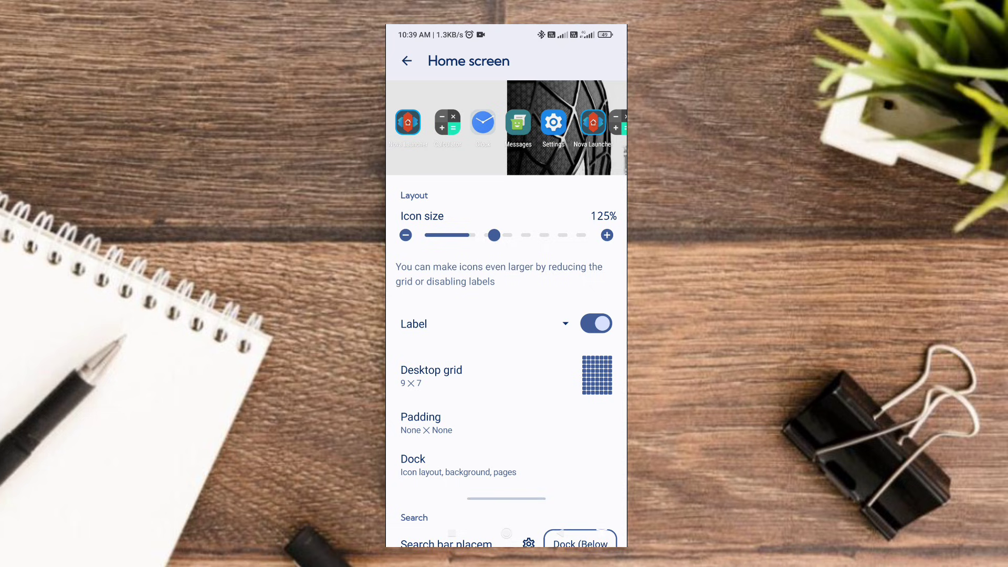
Step: Hide home screen icon labels and shrink the home screen icons to 85%
{"action": "left_click", "coordinate": [596, 323]}
{"action": "scroll", "coordinate": [506, 354], "scroll_direction": "down", "scroll_amount": 3}
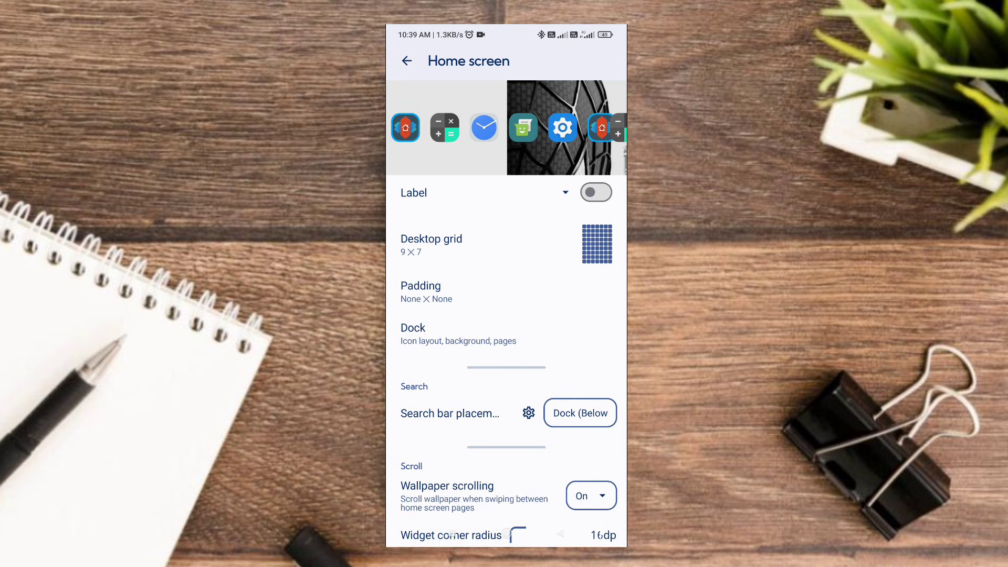
{"action": "left_click", "coordinate": [441, 334]}
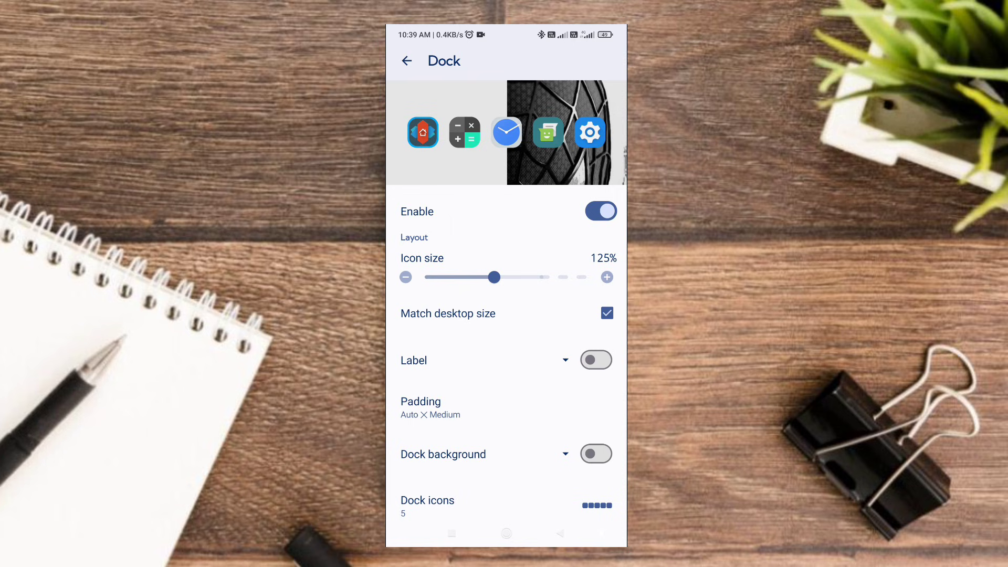
{"action": "left_click", "coordinate": [494, 277]}
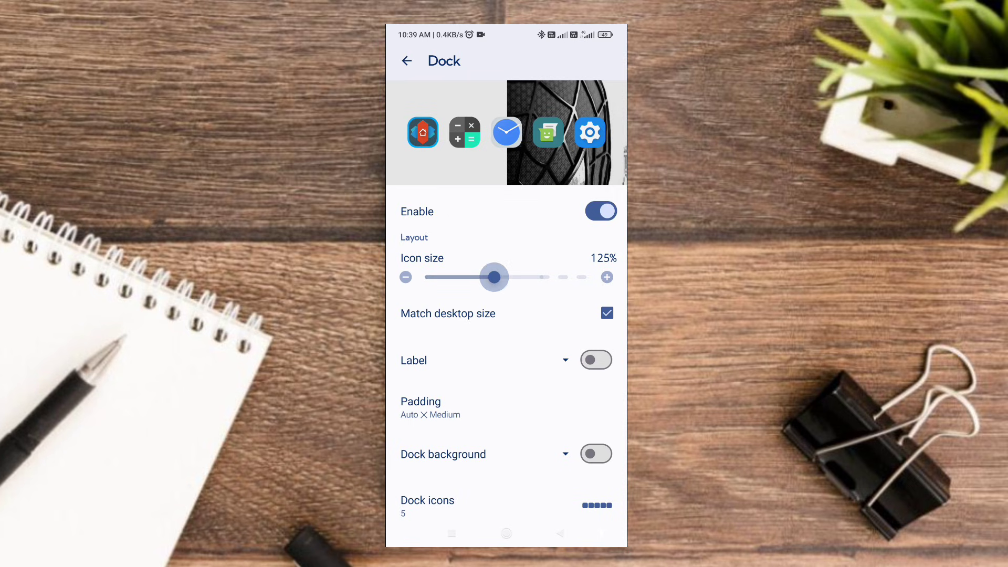
{"action": "left_click", "coordinate": [406, 61]}
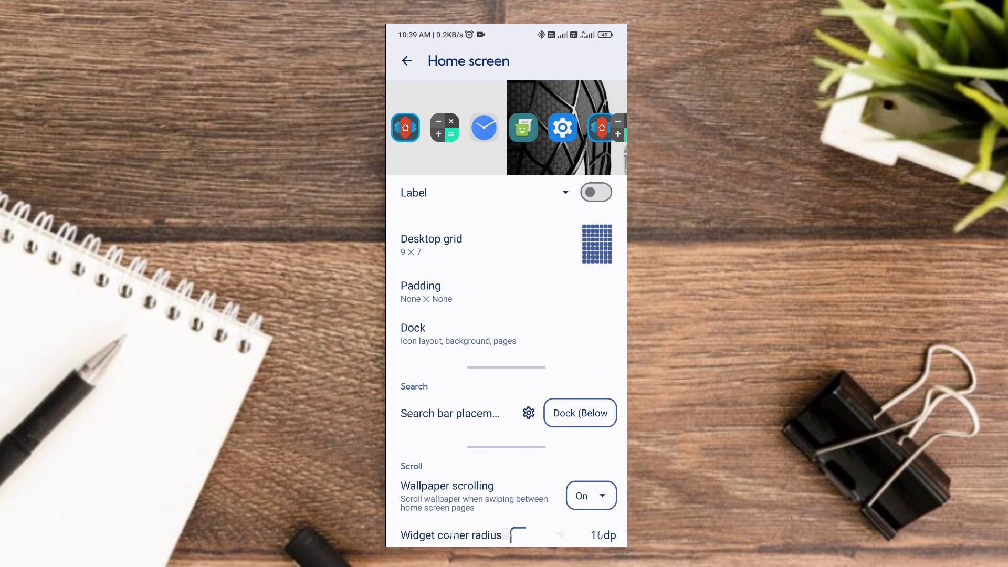
{"action": "scroll", "coordinate": [507, 355], "scroll_direction": "up", "scroll_amount": 2}
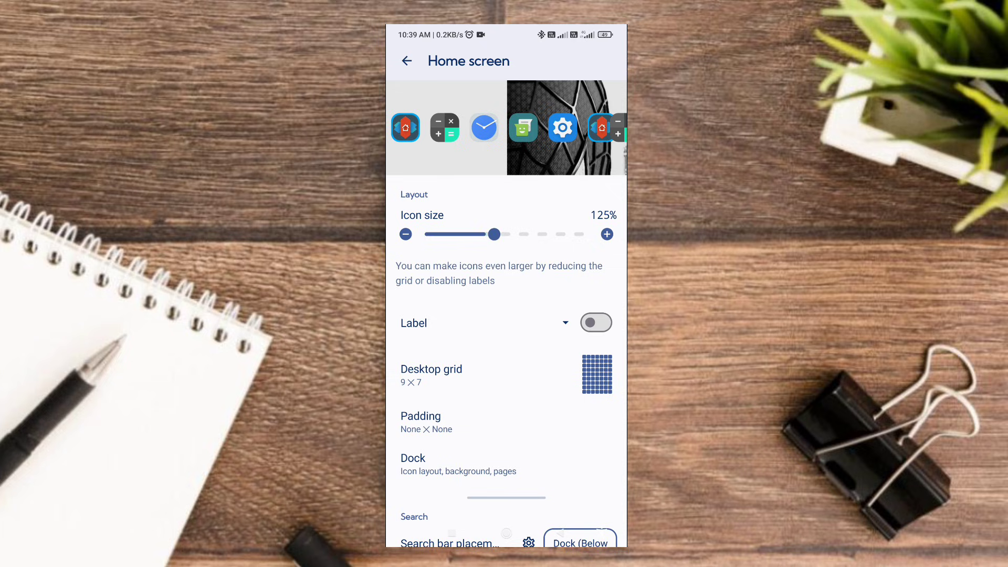
{"action": "left_click_drag", "start_coordinate": [494, 234], "coordinate": [445, 233]}
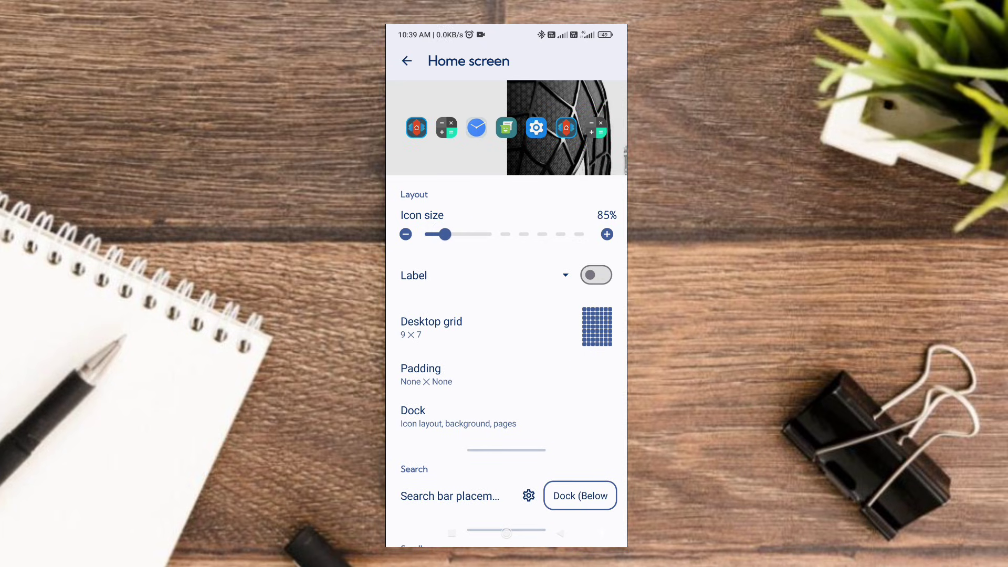
Step: Set the app drawer grid to 5 columns by 8 rows
{"action": "left_click", "coordinate": [406, 61]}
{"action": "left_click", "coordinate": [461, 245]}
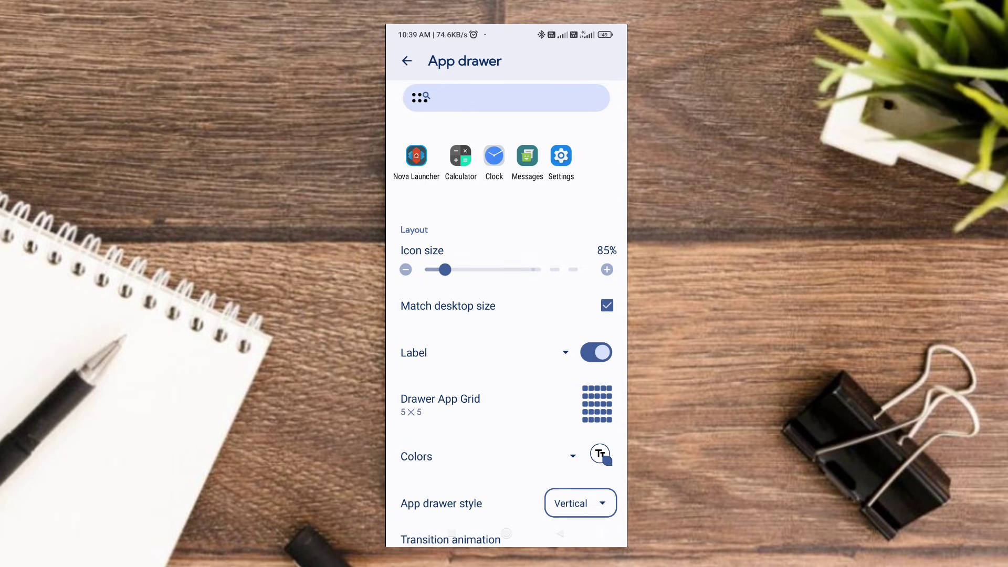
{"action": "left_click", "coordinate": [440, 403]}
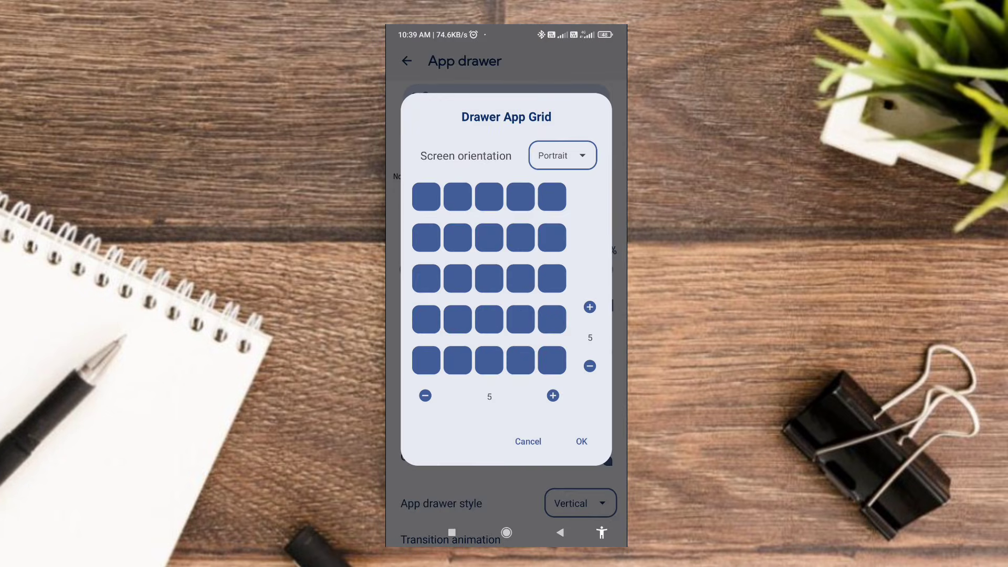
{"action": "left_click", "coordinate": [590, 307]}
{"action": "left_click", "coordinate": [590, 306]}
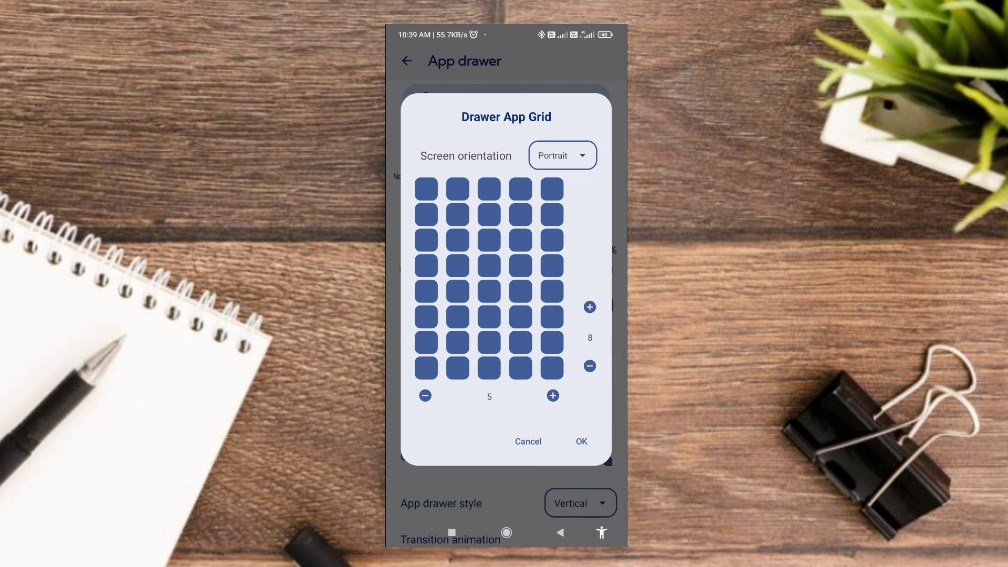
{"action": "left_click", "coordinate": [581, 441]}
Step: Choose the black Surface colour for the app drawer background, then return to the settings list
{"action": "left_click", "coordinate": [472, 456]}
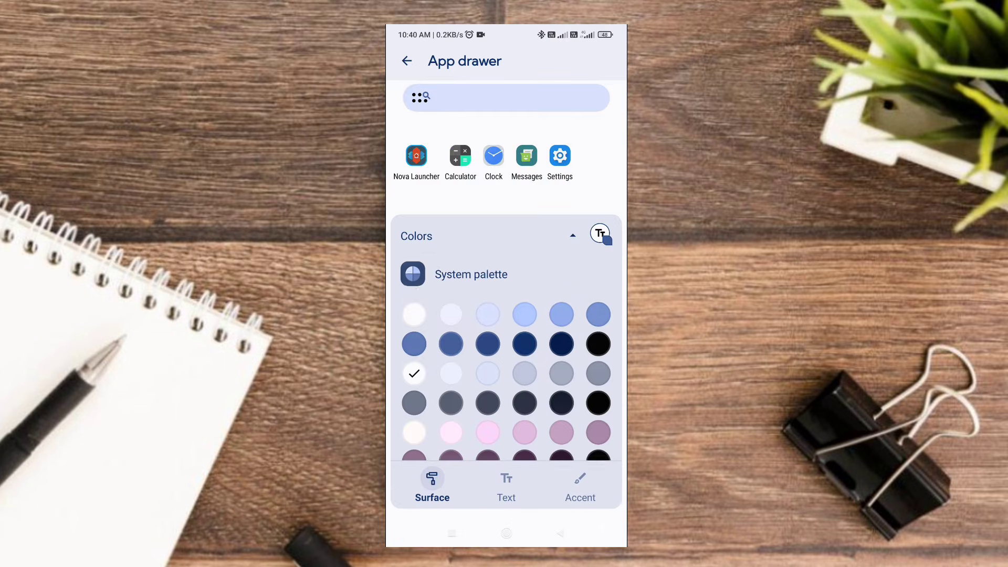
{"action": "scroll", "coordinate": [505, 362], "scroll_direction": "down", "scroll_amount": 1}
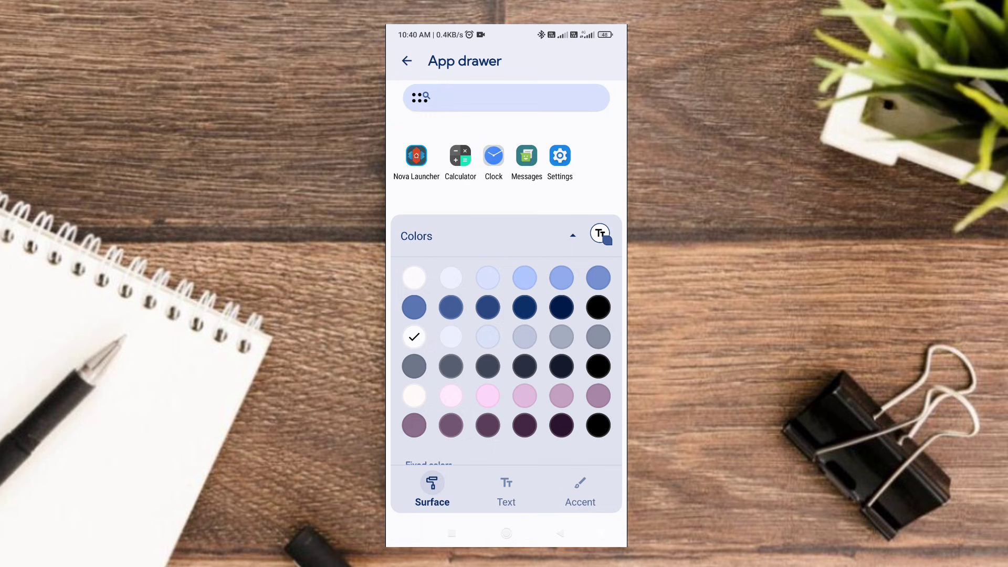
{"action": "left_click", "coordinate": [597, 307]}
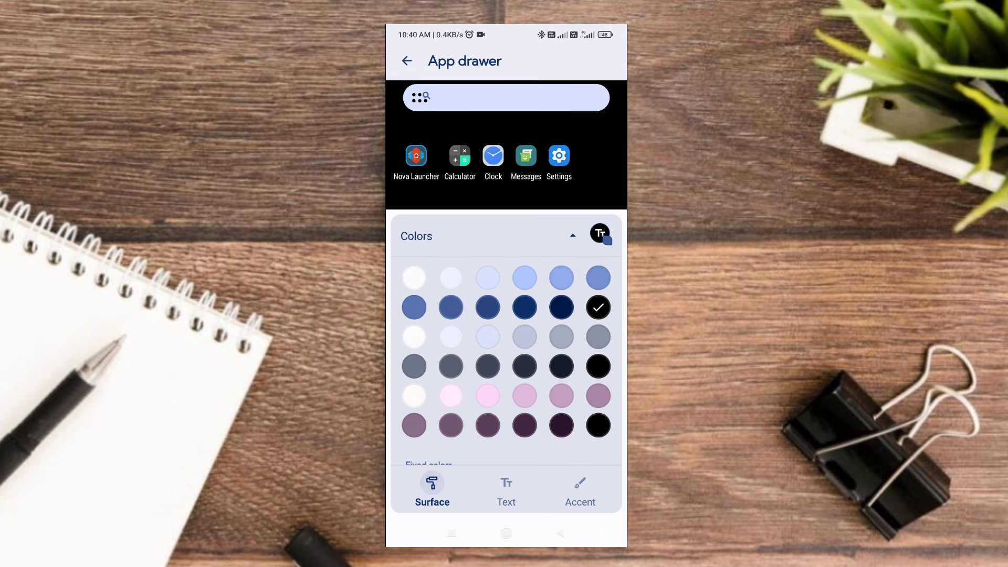
{"action": "key", "text": "Escape"}
{"action": "key", "text": "Escape"}
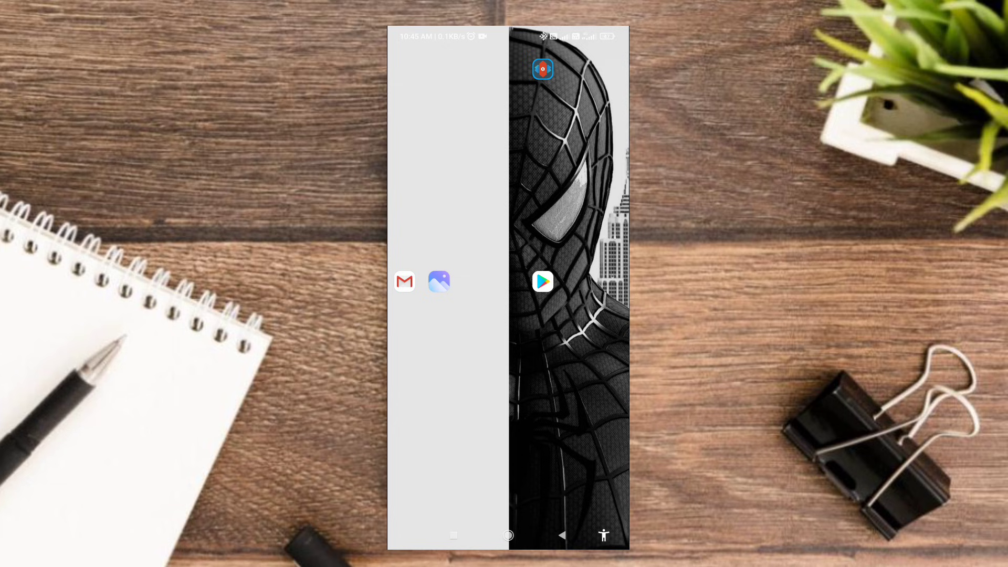
Step: Apply the black-and-white Apr 25 Spider-Man photo from Gallery's Threads album as wallpaper
{"action": "left_click", "coordinate": [439, 280]}
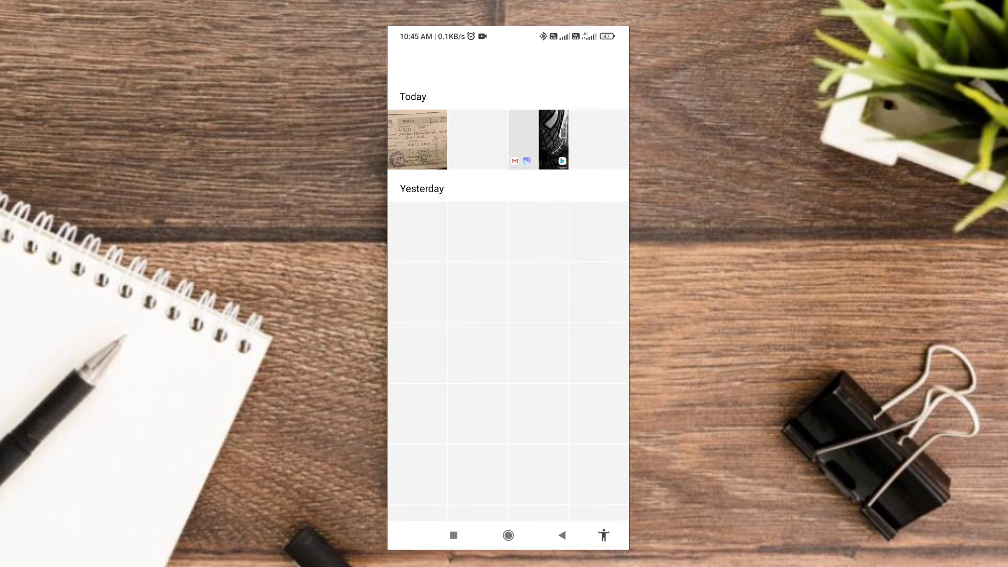
{"action": "left_click", "coordinate": [535, 61]}
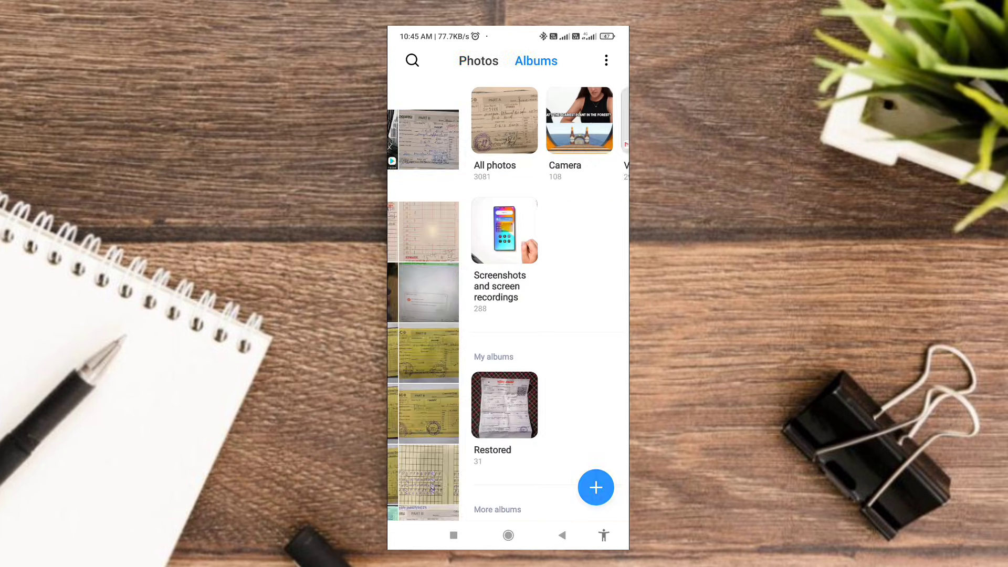
{"action": "scroll", "coordinate": [508, 316], "scroll_direction": "down", "scroll_amount": 5}
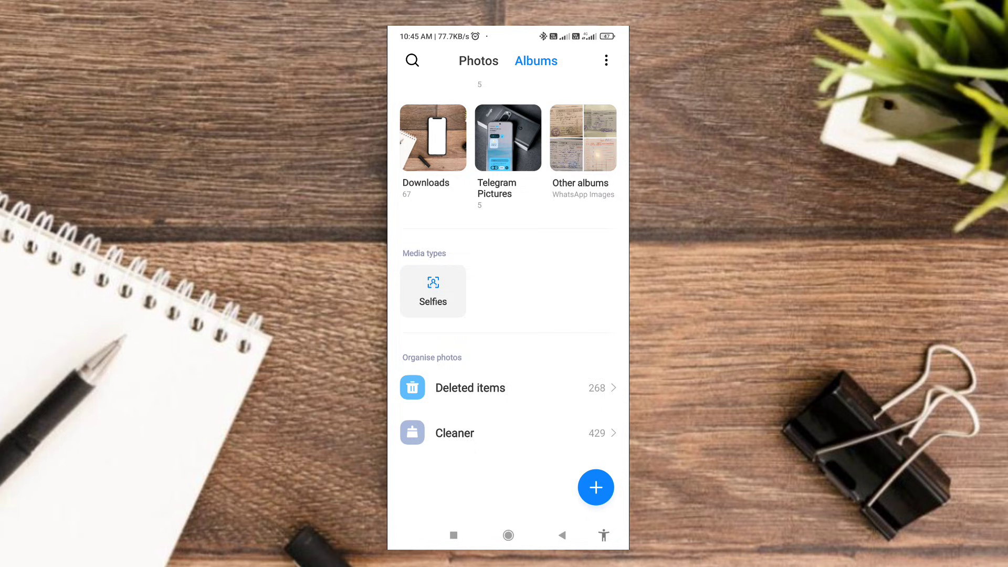
{"action": "left_click", "coordinate": [583, 130]}
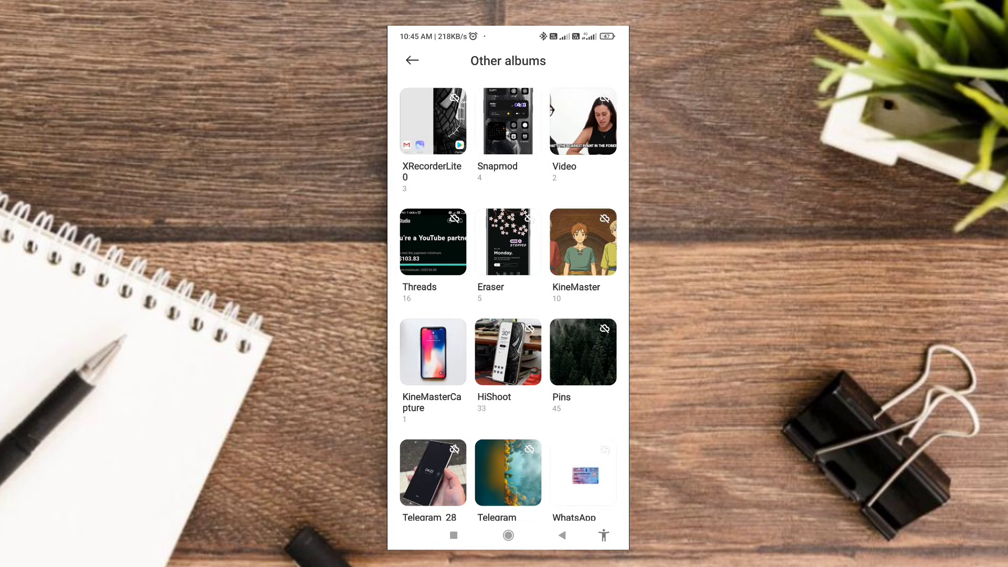
{"action": "scroll", "coordinate": [508, 300], "scroll_direction": "down", "scroll_amount": 3}
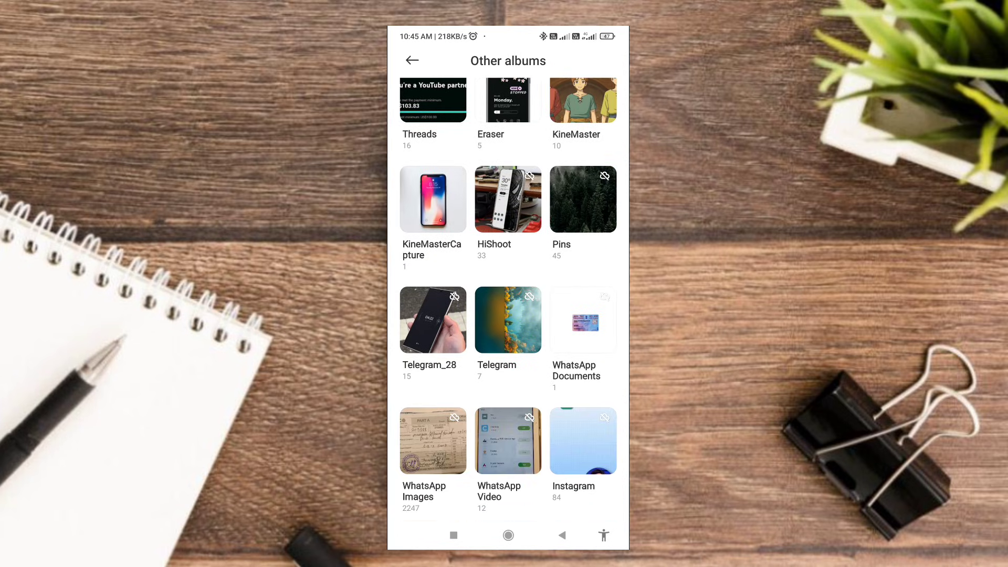
{"action": "scroll", "coordinate": [508, 299], "scroll_direction": "up", "scroll_amount": 3}
{"action": "left_click", "coordinate": [433, 217]}
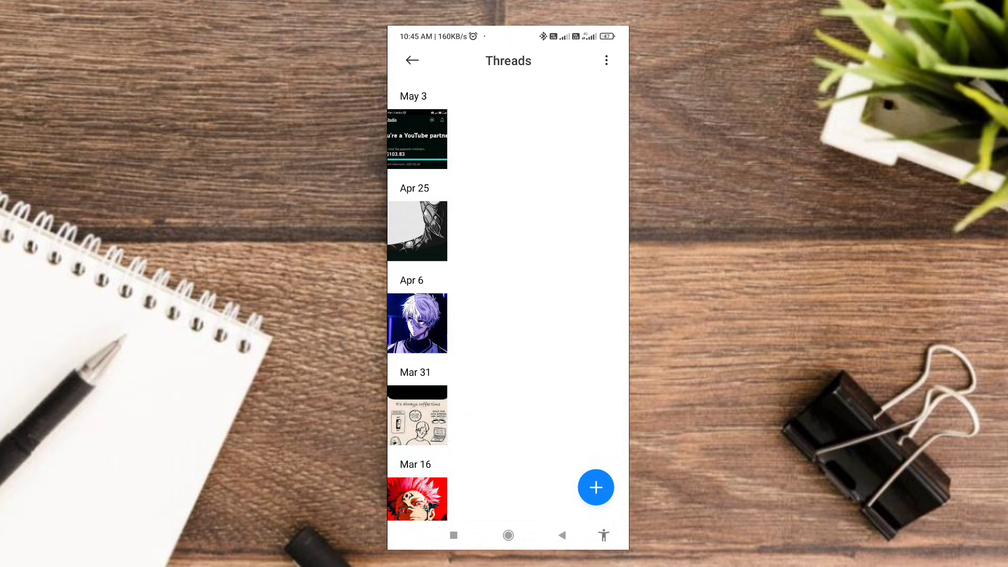
{"action": "left_click", "coordinate": [417, 231]}
{"action": "left_click", "coordinate": [596, 490]}
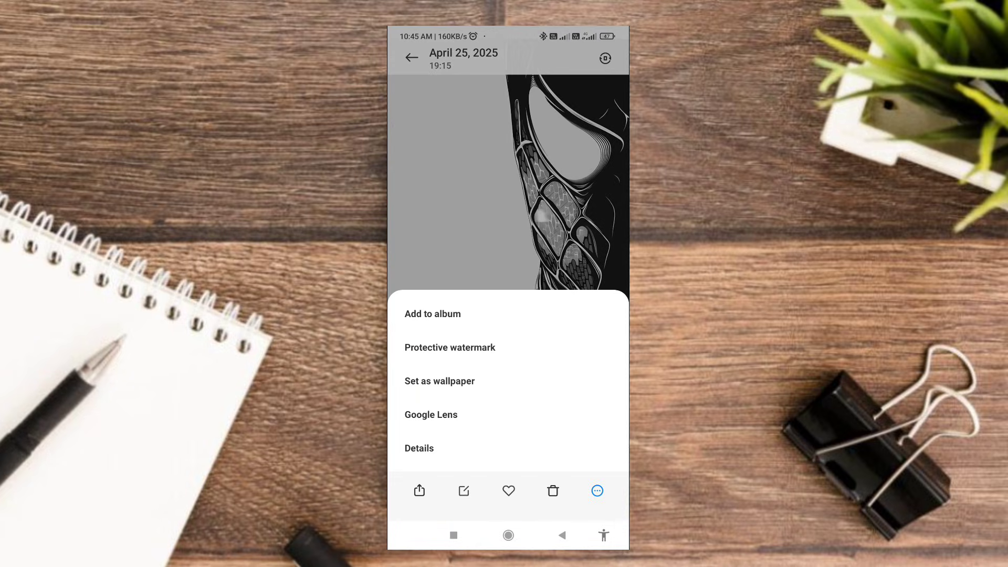
{"action": "left_click", "coordinate": [440, 381]}
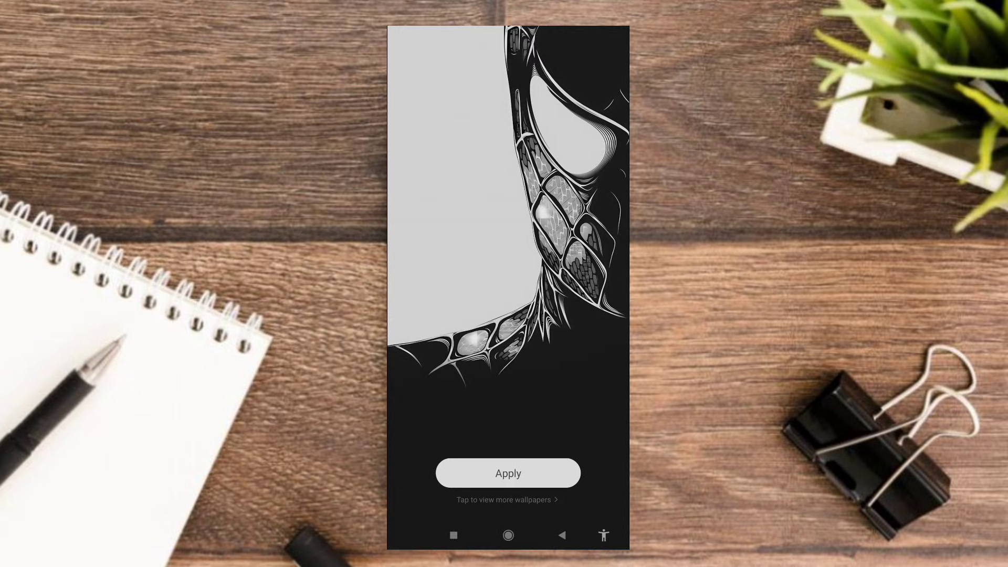
{"action": "left_click", "coordinate": [508, 474]}
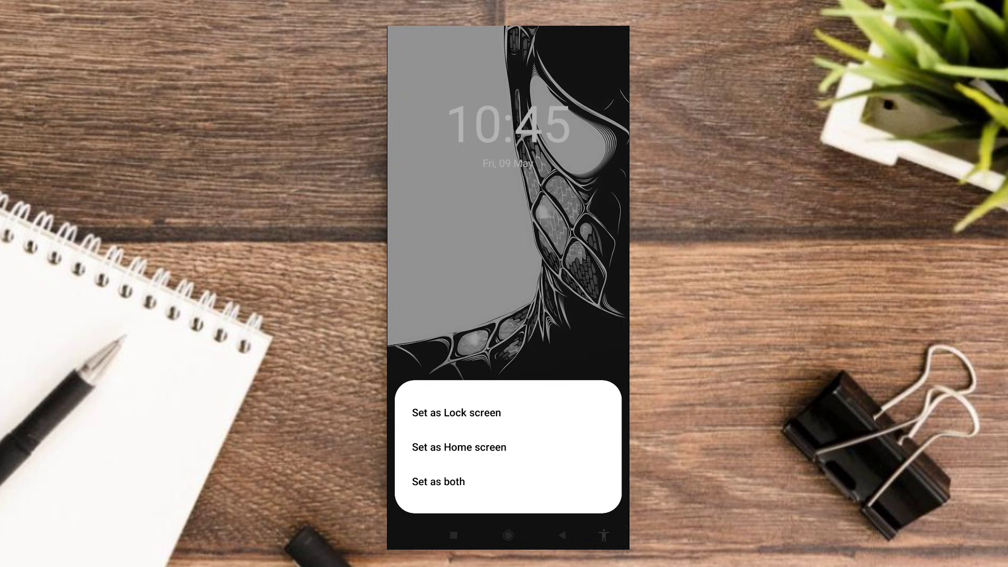
{"action": "left_click", "coordinate": [438, 481]}
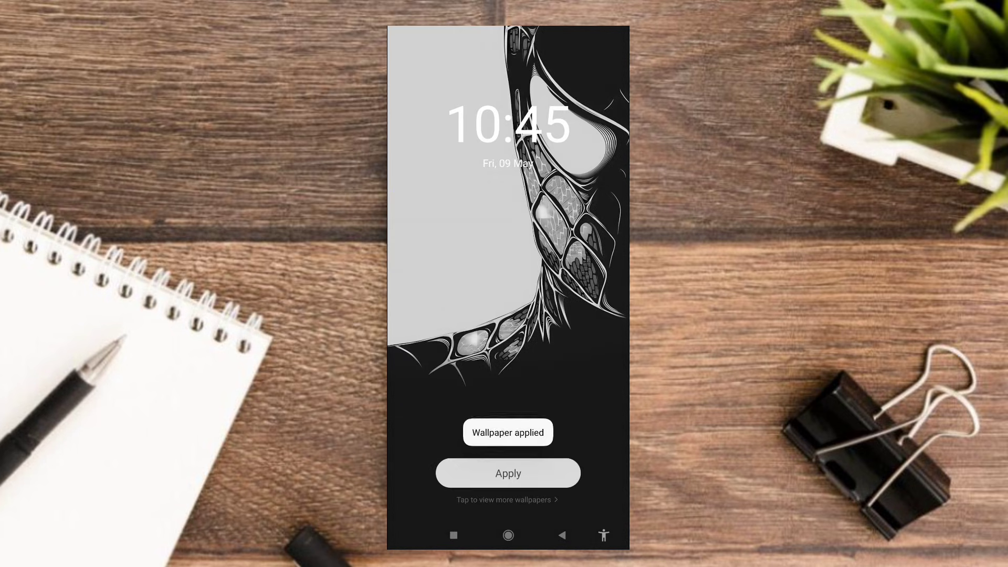
Step: Choose LineX White as the icon theme under Look & feel > Icon style
{"action": "left_click", "coordinate": [543, 70]}
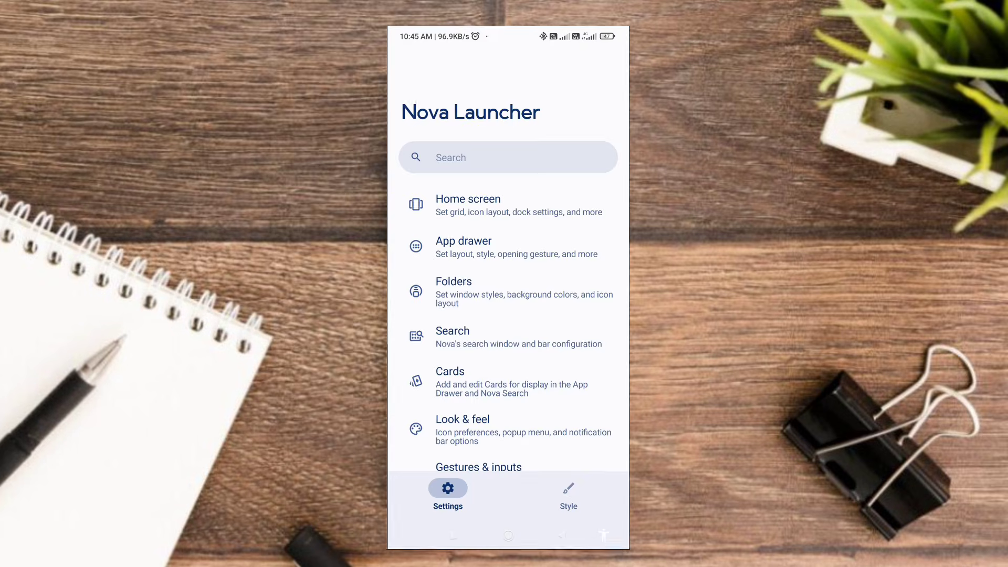
{"action": "scroll", "coordinate": [508, 315], "scroll_direction": "down", "scroll_amount": 2}
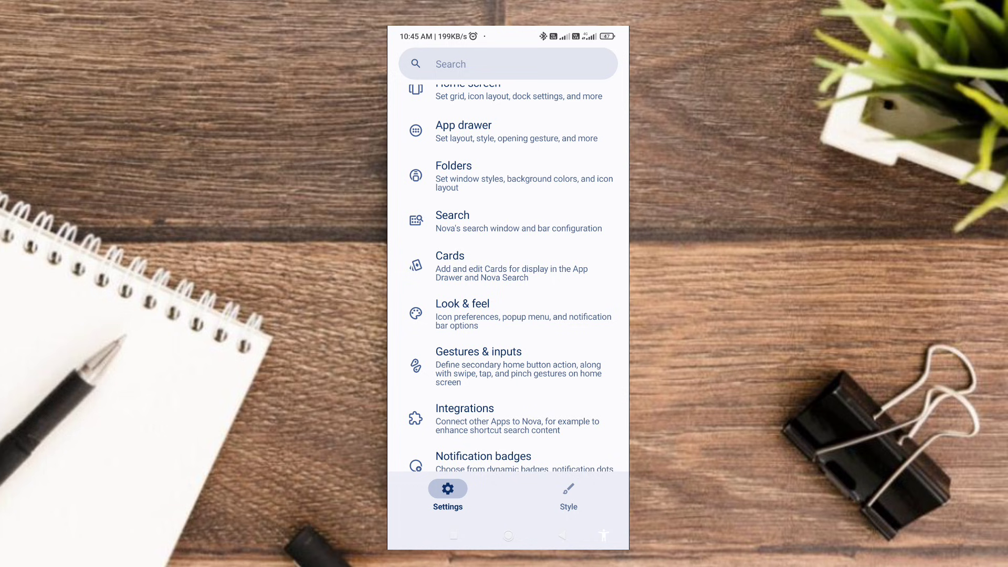
{"action": "left_click", "coordinate": [462, 313]}
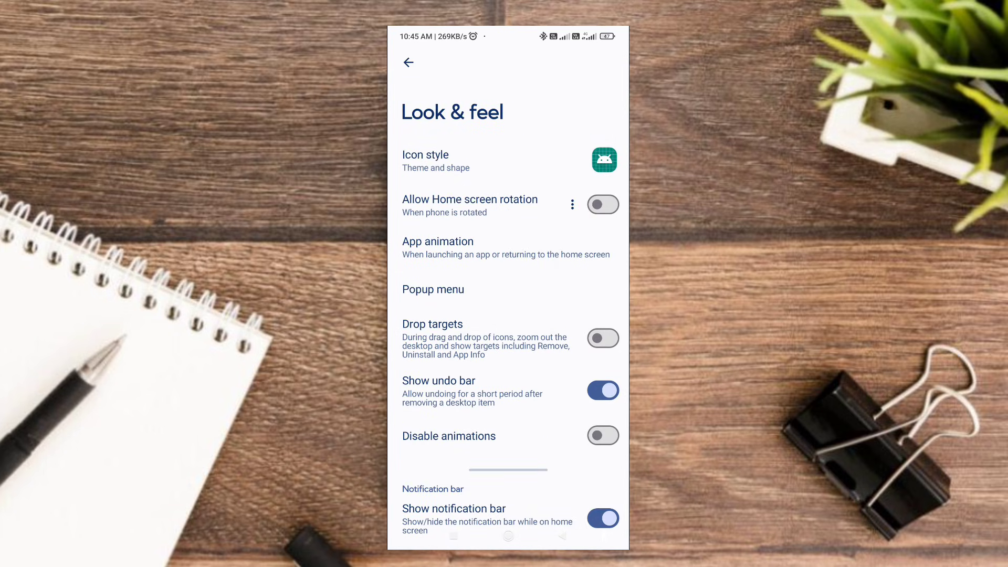
{"action": "scroll", "coordinate": [508, 316], "scroll_direction": "down", "scroll_amount": 3}
{"action": "scroll", "coordinate": [508, 316], "scroll_direction": "up", "scroll_amount": 3}
{"action": "left_click", "coordinate": [437, 160]}
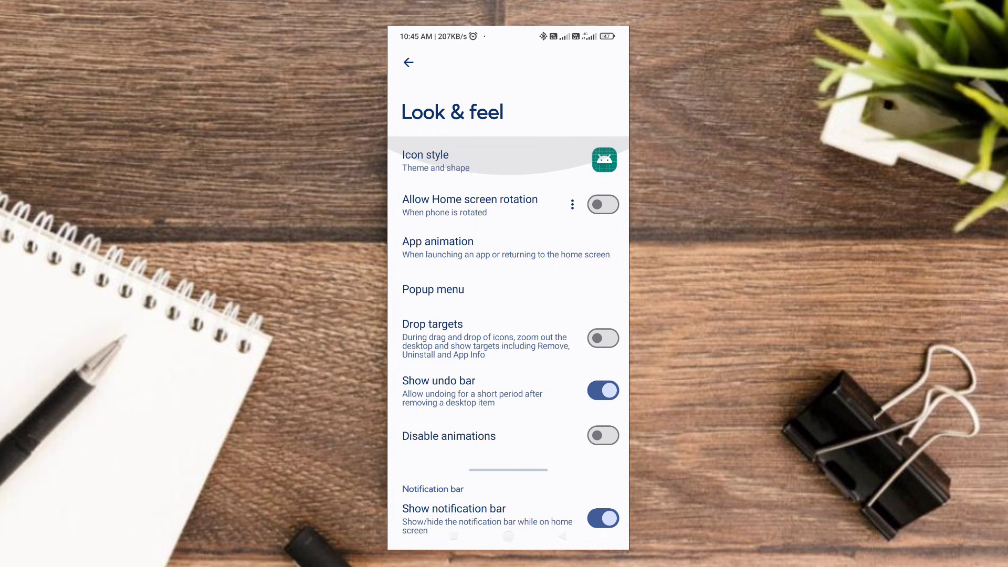
{"action": "left_click", "coordinate": [485, 199]}
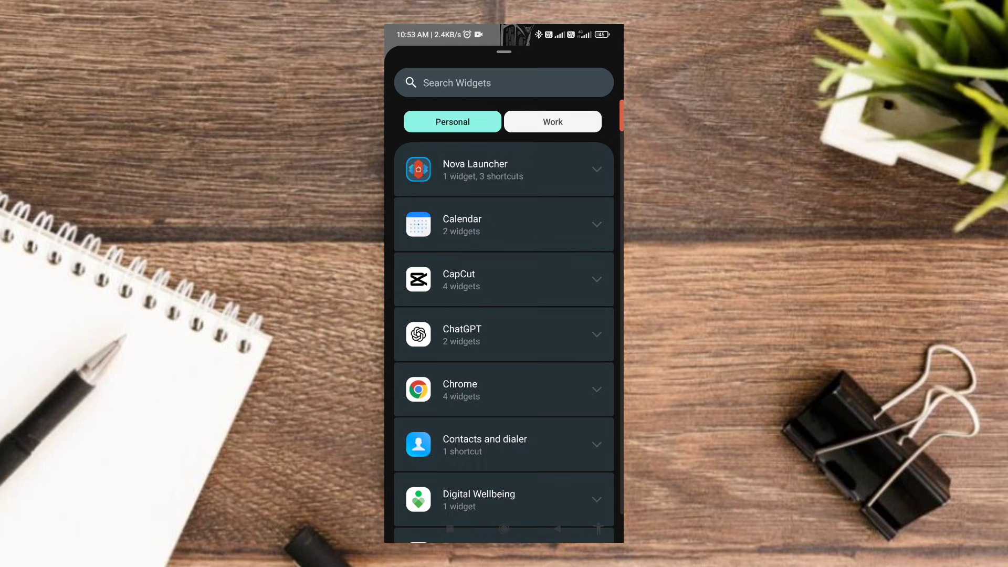
{"action": "scroll", "coordinate": [504, 355], "scroll_direction": "down", "scroll_amount": 5}
{"action": "scroll", "coordinate": [504, 354], "scroll_direction": "down", "scroll_amount": 5}
Step: Drop a KWGT 1×1 widget at the top-left of the home screen and widen it
{"action": "left_click", "coordinate": [504, 329]}
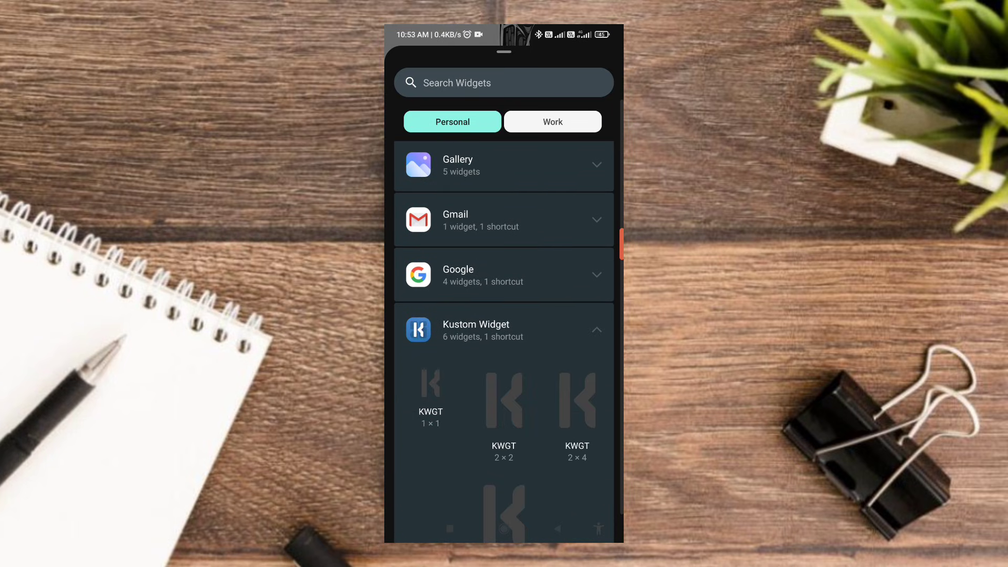
{"action": "left_click_drag", "start_coordinate": [429, 390], "coordinate": [422, 122]}
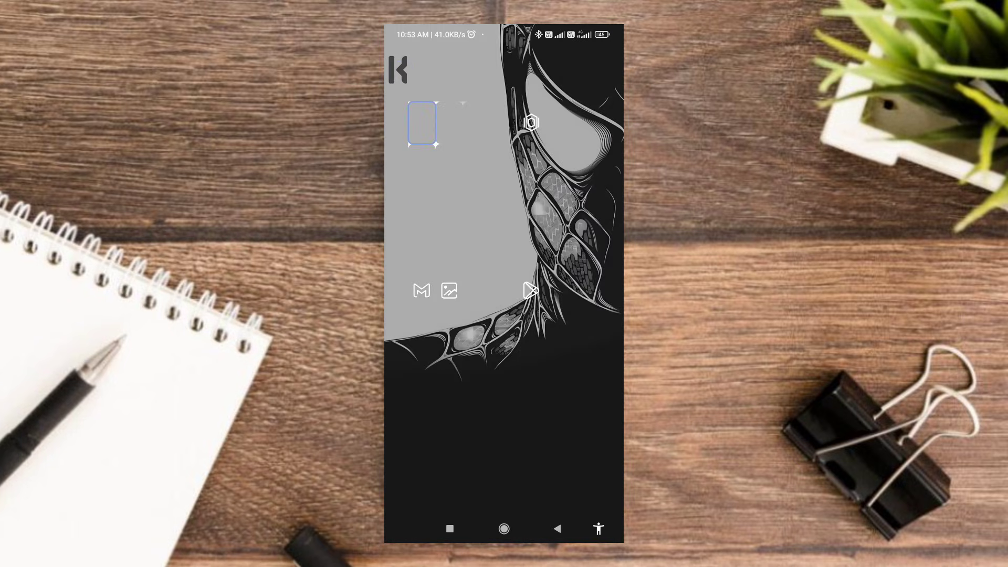
{"action": "left_click_drag", "start_coordinate": [417, 68], "coordinate": [522, 68]}
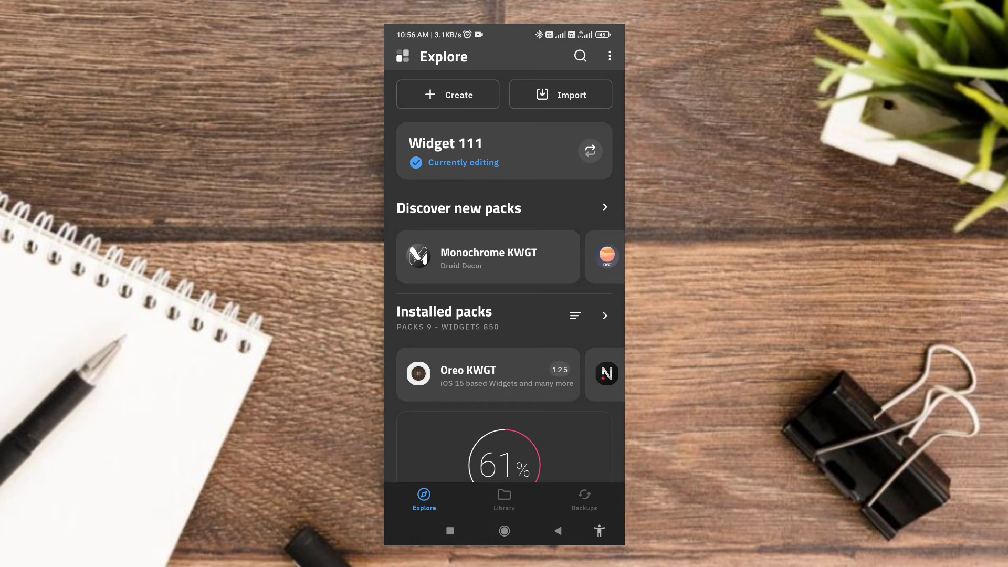
Step: Search KWGT presets for 0091 to get the FRI. weather and Make Google widgets
{"action": "left_click", "coordinate": [577, 55]}
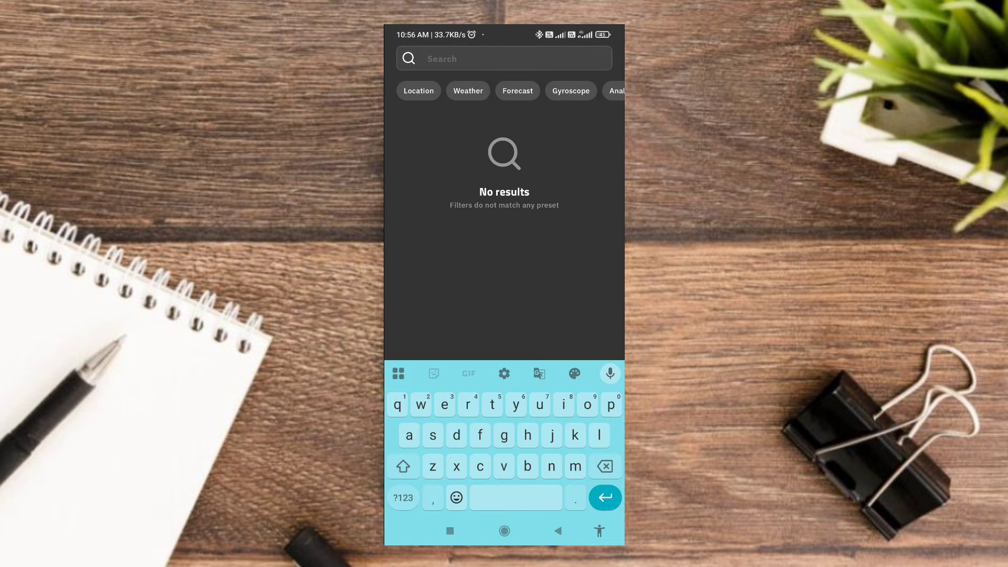
{"action": "left_click", "coordinate": [403, 498]}
{"action": "type", "text": "02"}
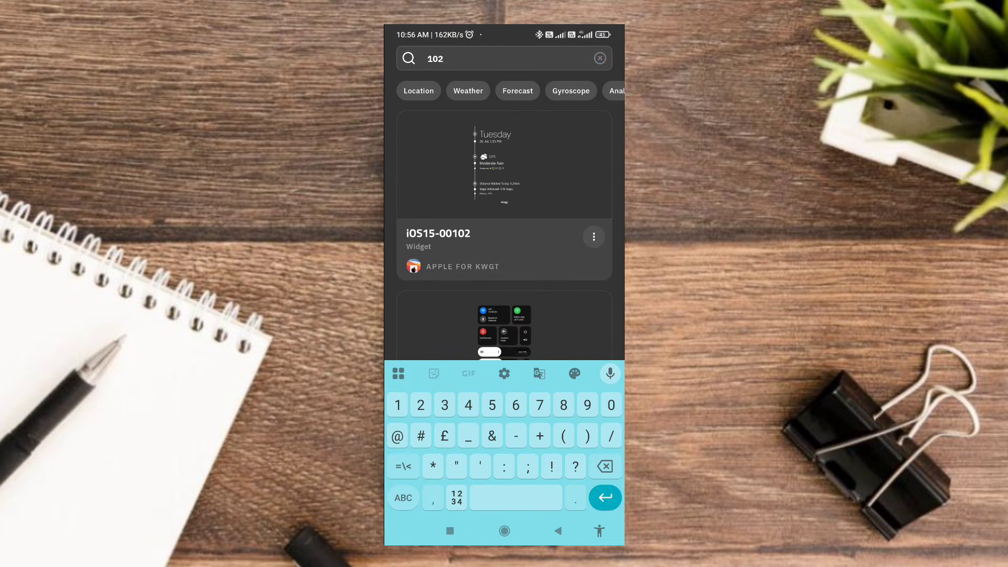
{"action": "scroll", "coordinate": [504, 221], "scroll_direction": "down", "scroll_amount": 3}
{"action": "scroll", "coordinate": [503, 221], "scroll_direction": "down", "scroll_amount": 2}
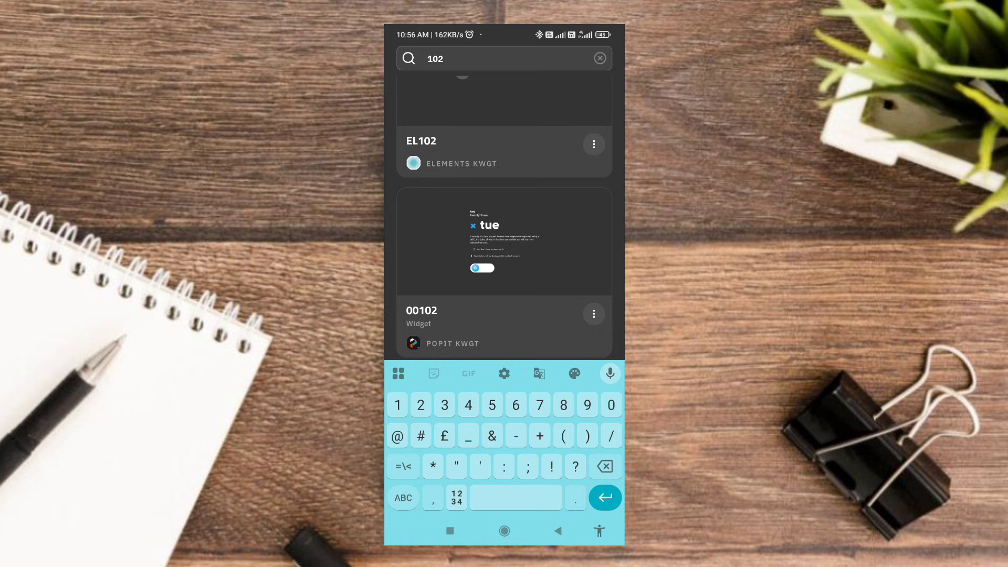
{"action": "key", "text": "Escape"}
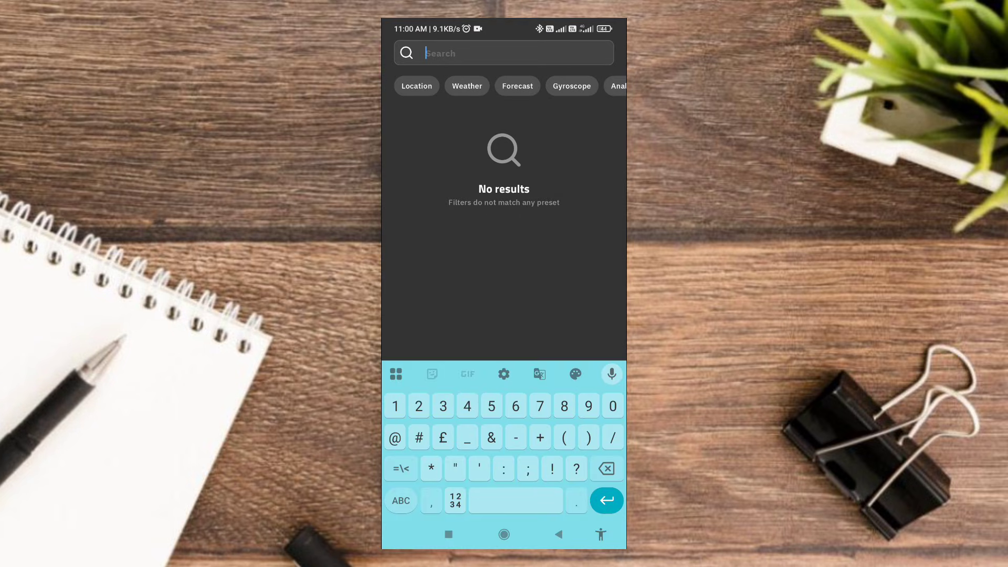
{"action": "type", "text": "0091"}
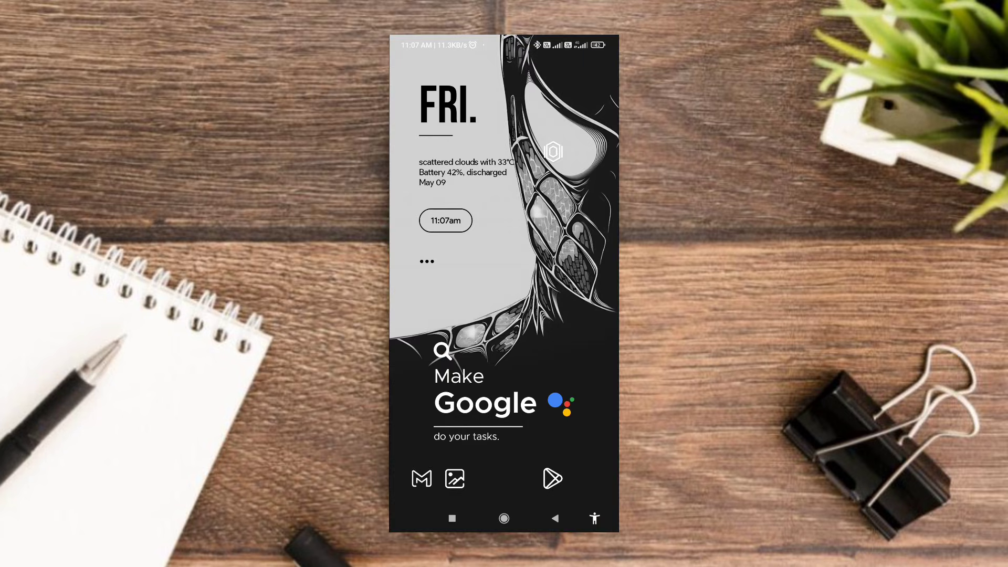
Step: Remove the Gmail and Gallery dock shortcuts, leaving Play Store below the Make Google widget
{"action": "left_click", "coordinate": [454, 478]}
{"action": "left_click", "coordinate": [457, 411]}
{"action": "left_click", "coordinate": [422, 478]}
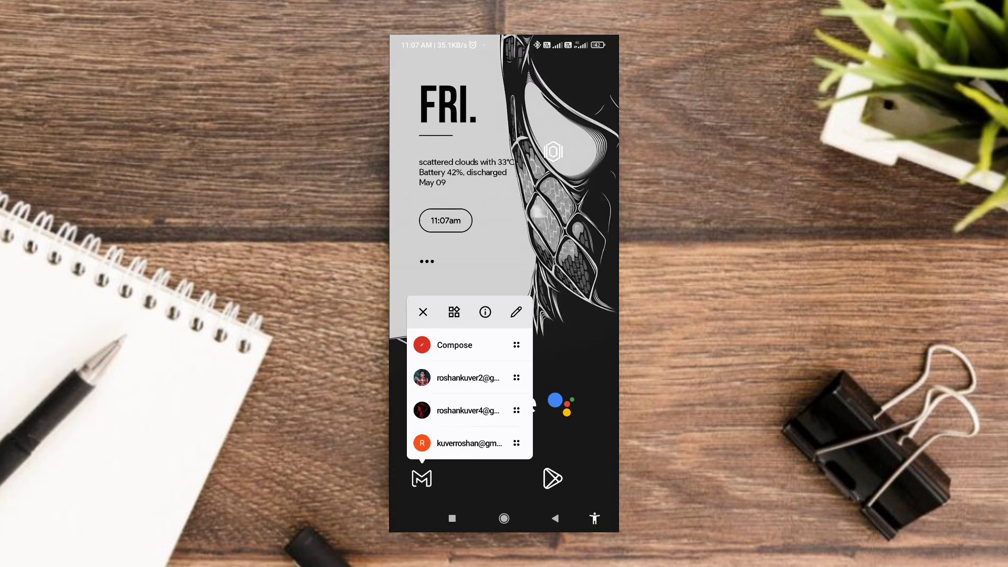
{"action": "left_click", "coordinate": [423, 310]}
{"action": "left_click", "coordinate": [552, 152]}
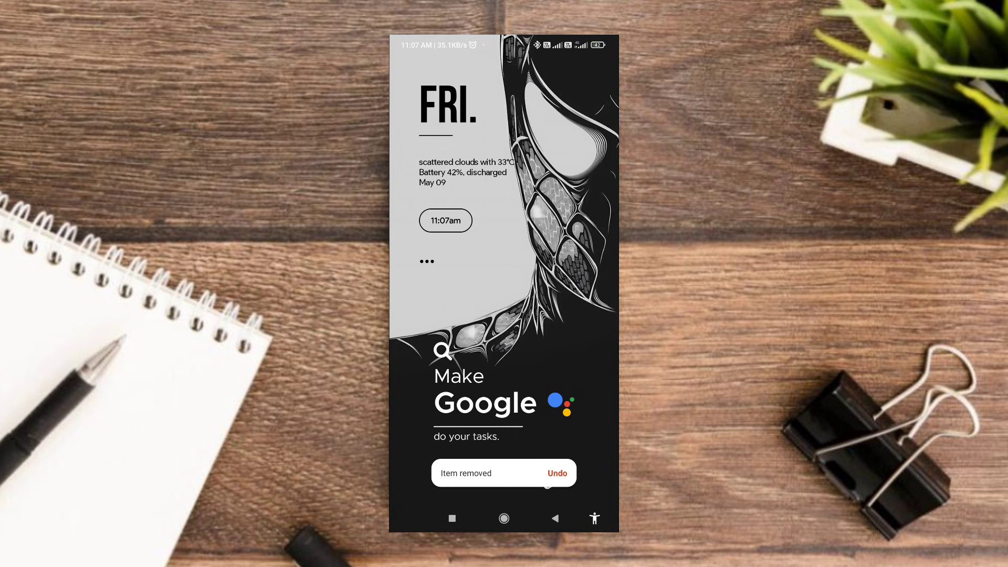
{"action": "left_click", "coordinate": [551, 479]}
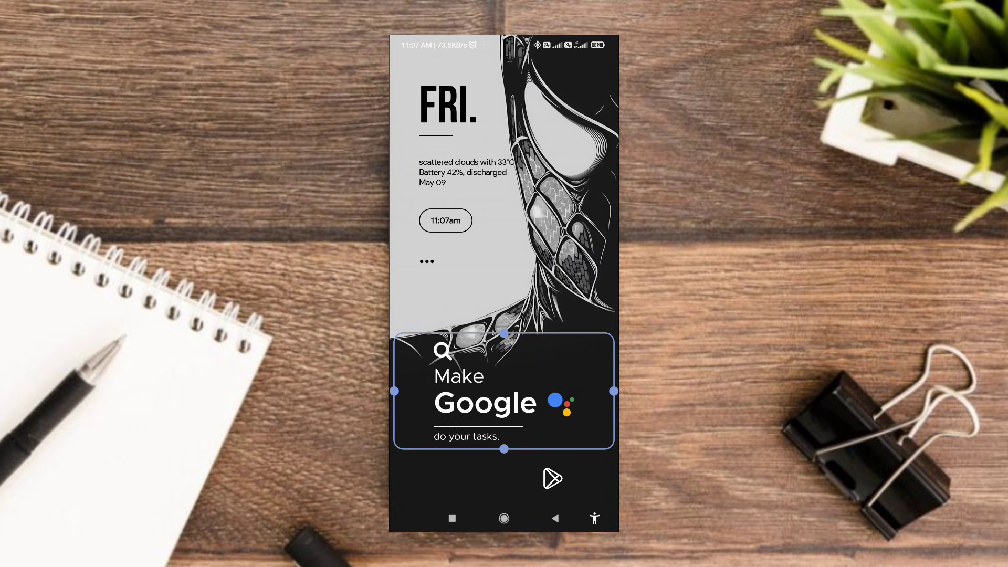
Step: Keep the drawer search bar at the top, with 14dp corner radius and a wireframe outline
{"action": "left_click_drag", "start_coordinate": [553, 478], "coordinate": [552, 236]}
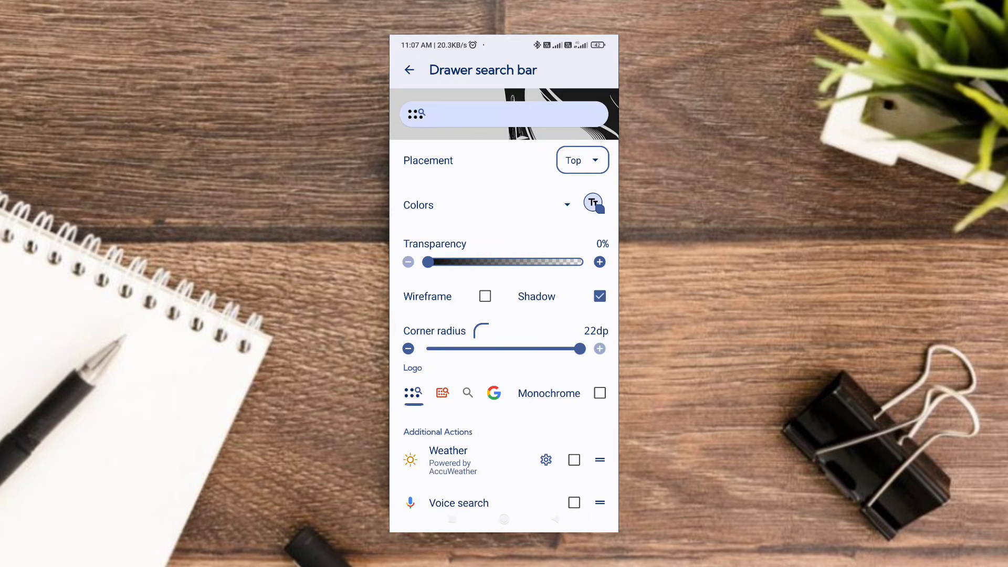
{"action": "left_click", "coordinate": [582, 160]}
{"action": "left_click", "coordinate": [559, 193]}
{"action": "left_click_drag", "start_coordinate": [579, 348], "coordinate": [524, 348]}
{"action": "left_click", "coordinate": [485, 297]}
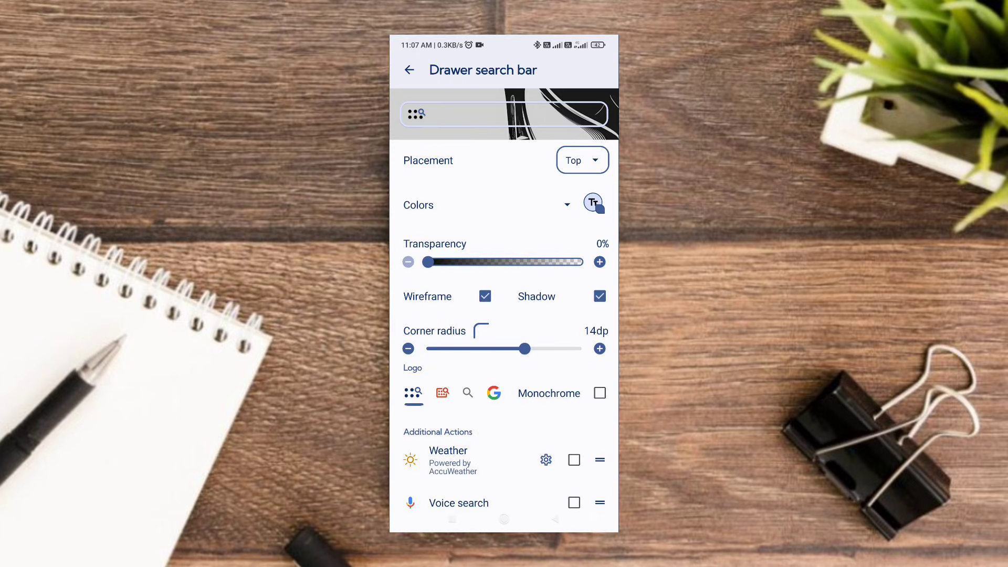
{"action": "left_click", "coordinate": [567, 205]}
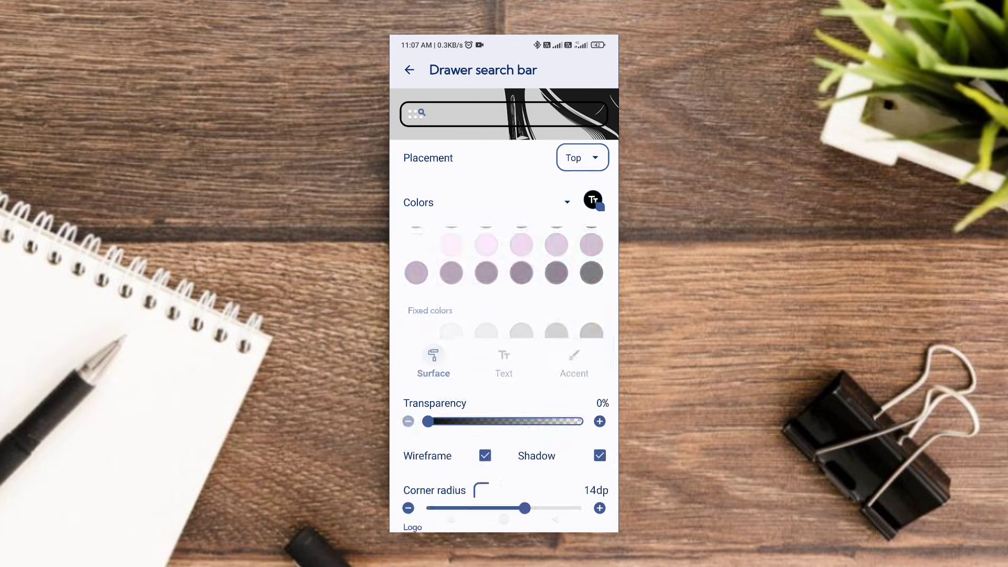
{"action": "key", "text": "Escape"}
{"action": "scroll", "coordinate": [504, 315], "scroll_direction": "down", "scroll_amount": 3}
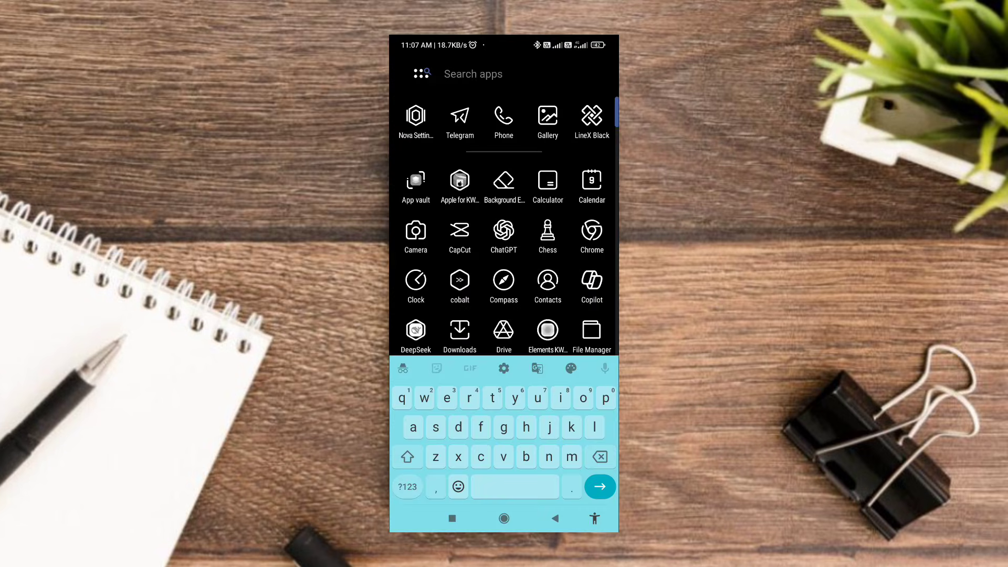
Step: Add Phone, Messages, Instagram, Chrome and ChatGPT to the dock row beside Play Store
{"action": "key", "text": "Escape"}
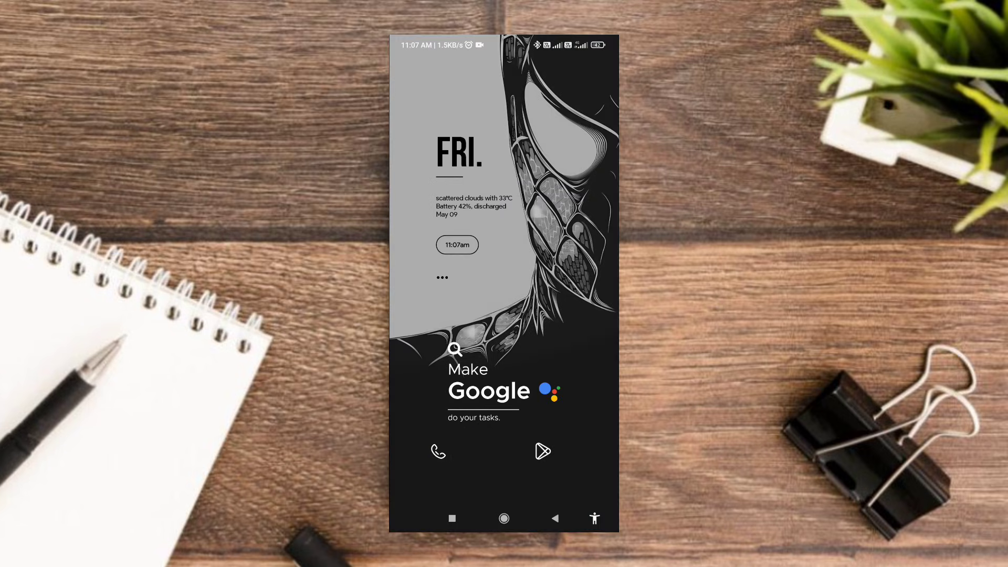
{"action": "scroll", "coordinate": [505, 315], "scroll_direction": "down", "scroll_amount": 3}
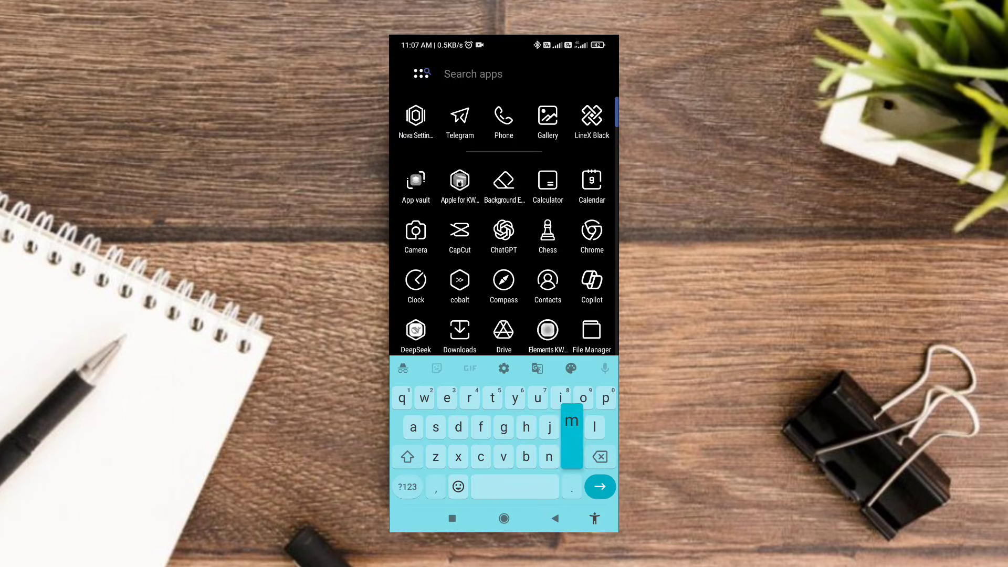
{"action": "type", "text": "me"}
{"action": "key", "text": "Escape"}
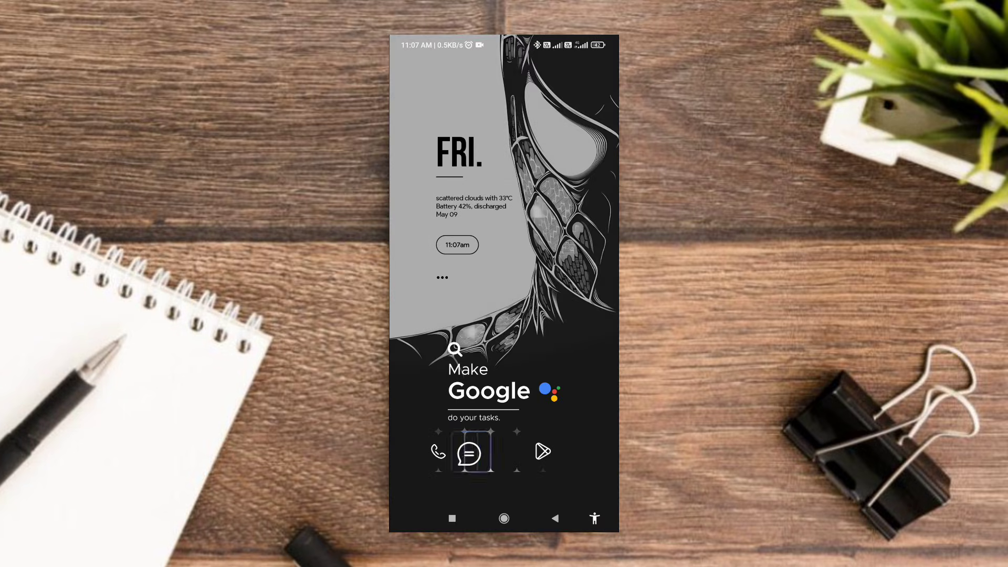
{"action": "scroll", "coordinate": [504, 315], "scroll_direction": "down", "scroll_amount": 3}
{"action": "type", "text": "in"}
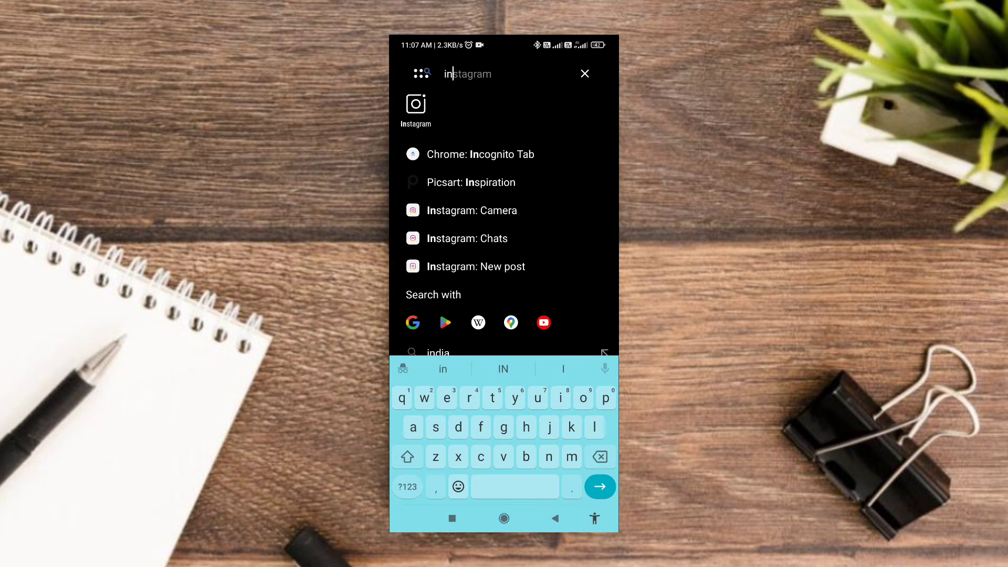
{"action": "key", "text": "Escape"}
{"action": "scroll", "coordinate": [504, 315], "scroll_direction": "down", "scroll_amount": 3}
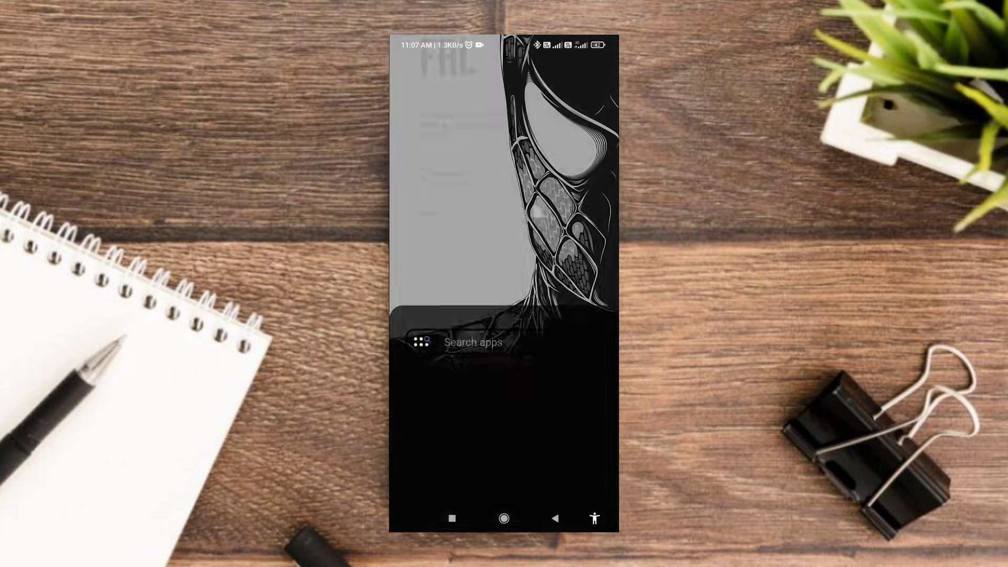
{"action": "type", "text": "ch"}
{"action": "key", "text": "Escape"}
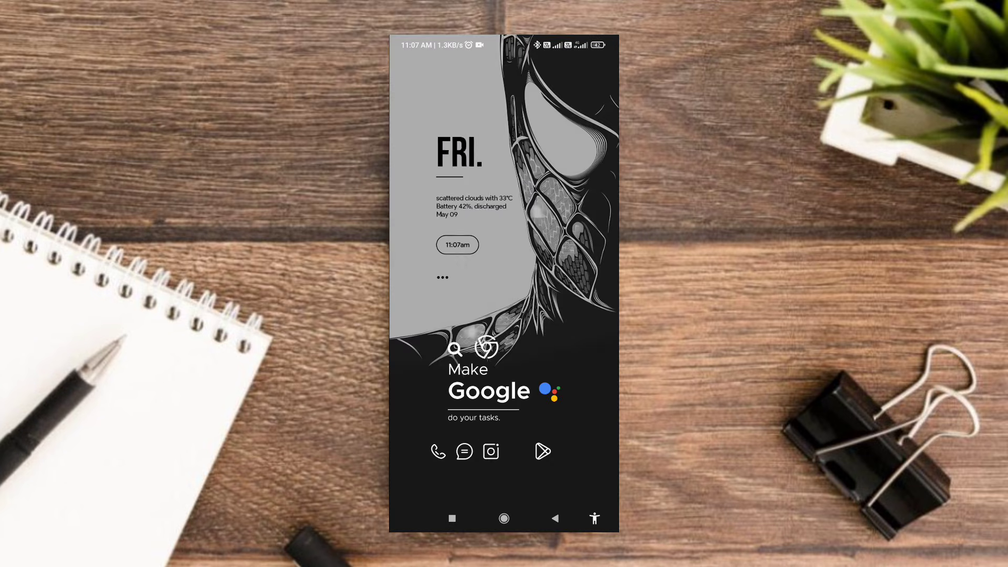
{"action": "scroll", "coordinate": [504, 315], "scroll_direction": "down", "scroll_amount": 3}
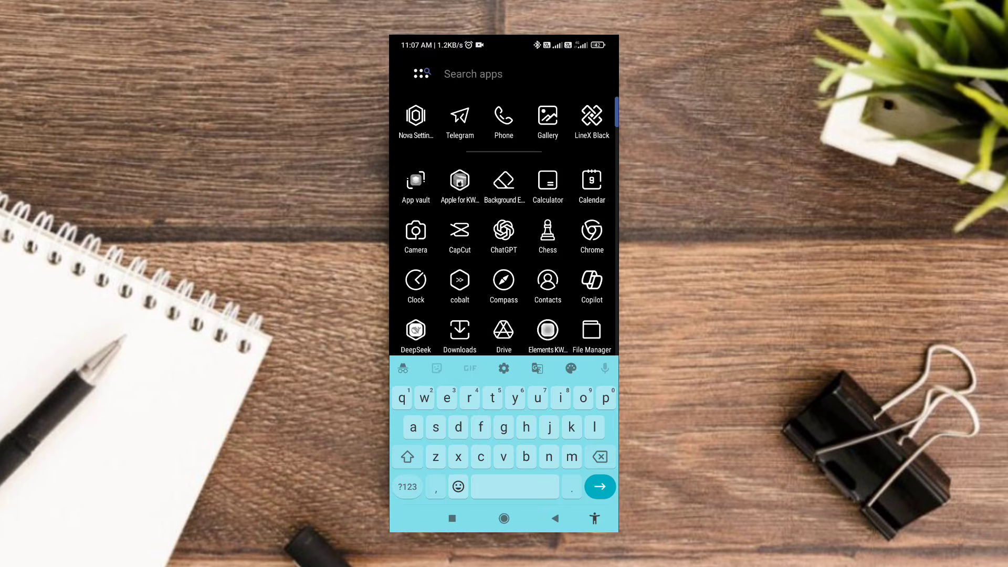
{"action": "type", "text": "ch"}
{"action": "key", "text": "Escape"}
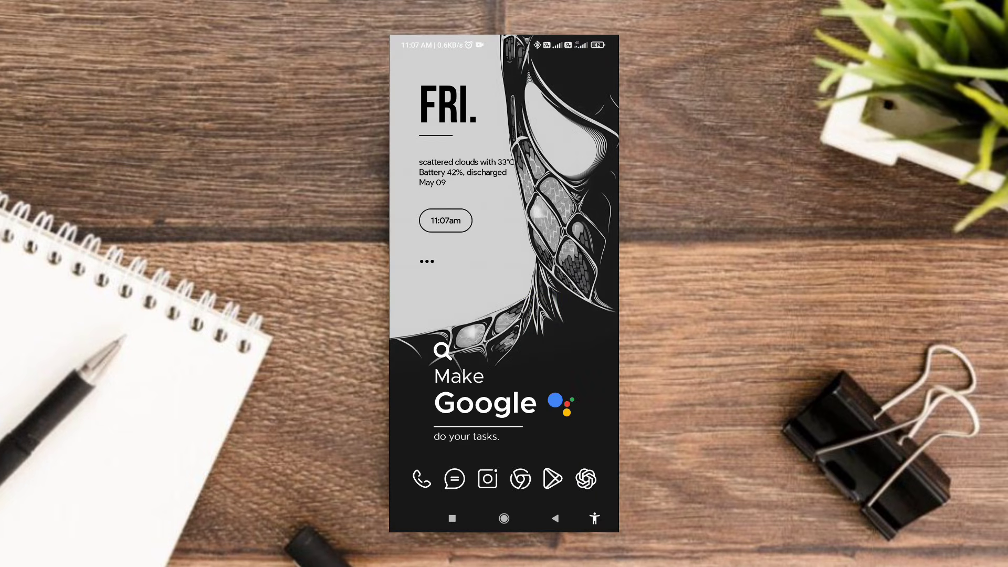
Step: Set Nova's Style mode to Dark, then open the app drawer to confirm its dark background
{"action": "left_click", "coordinate": [472, 300]}
{"action": "left_click", "coordinate": [540, 373]}
{"action": "left_click", "coordinate": [561, 480]}
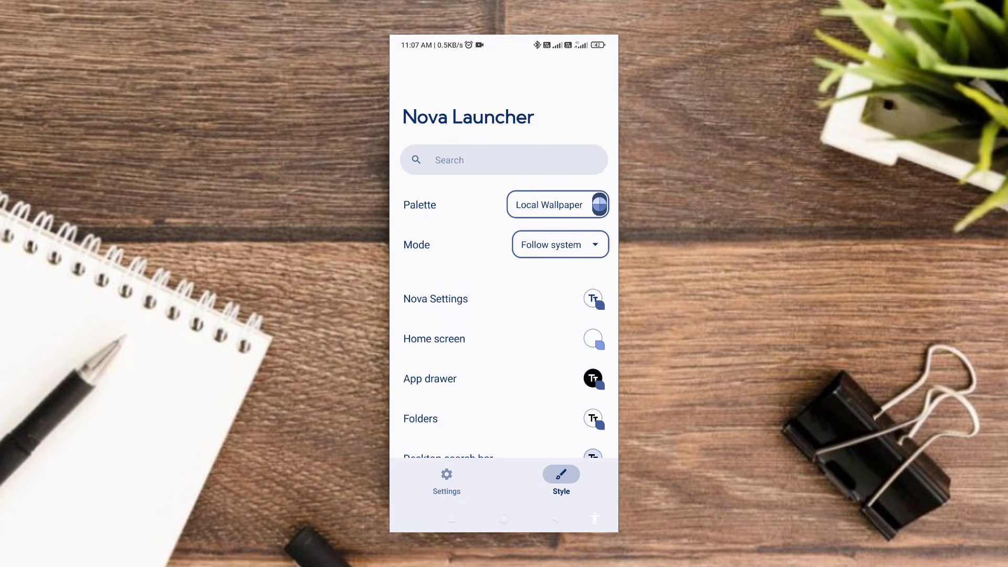
{"action": "left_click", "coordinate": [559, 245]}
{"action": "left_click", "coordinate": [563, 306]}
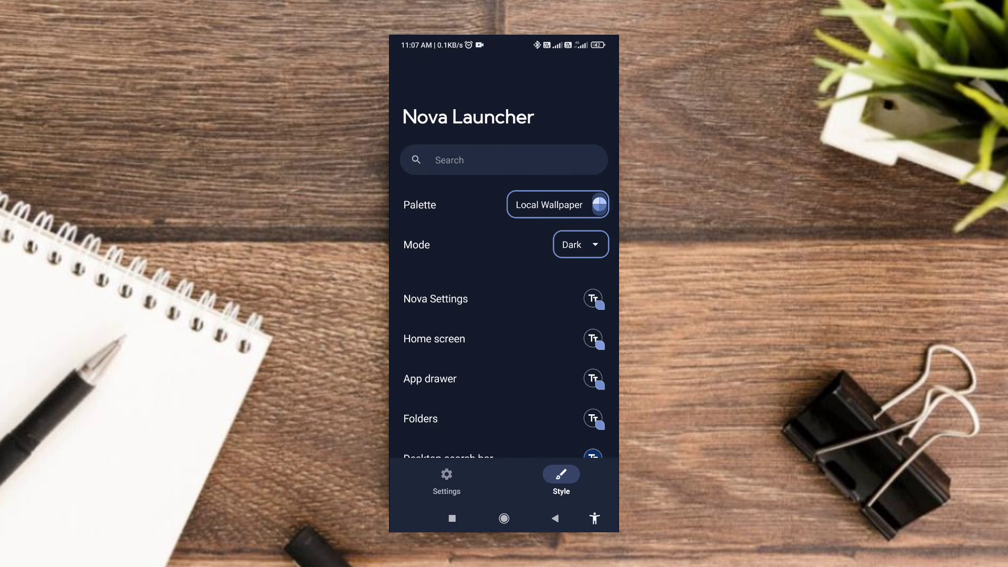
{"action": "left_click", "coordinate": [555, 518]}
{"action": "left_click", "coordinate": [555, 518]}
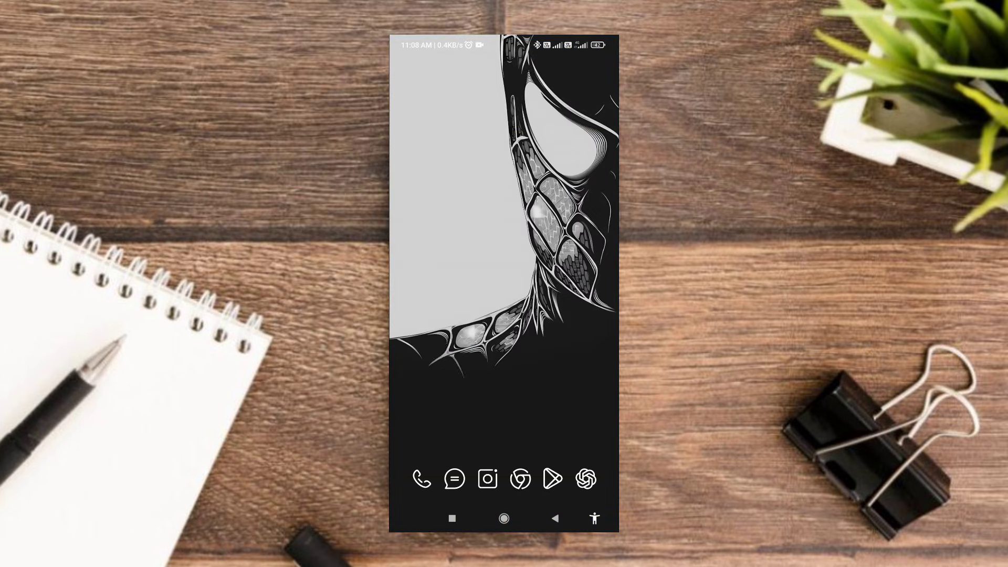
{"action": "left_click_drag", "start_coordinate": [504, 394], "coordinate": [504, 158]}
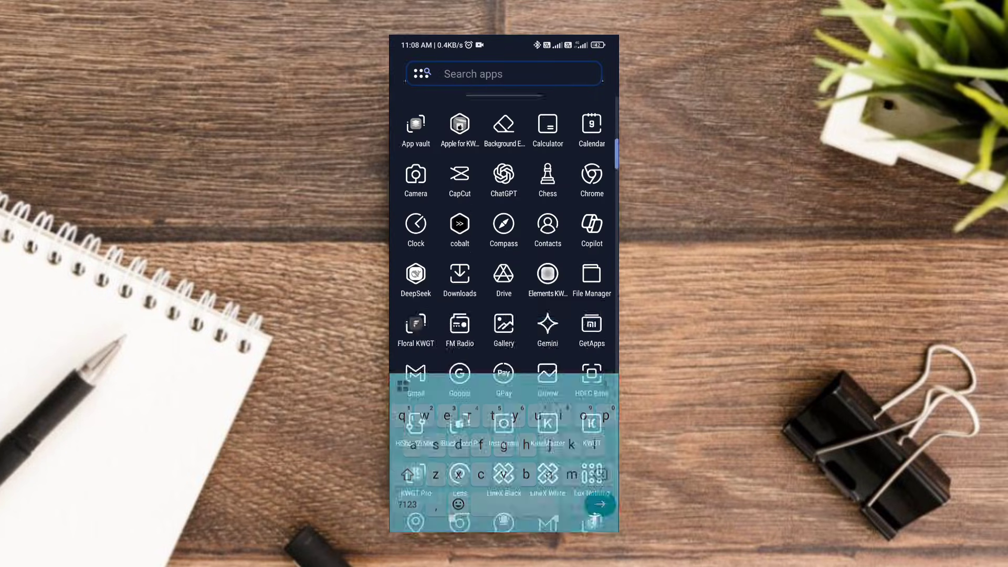